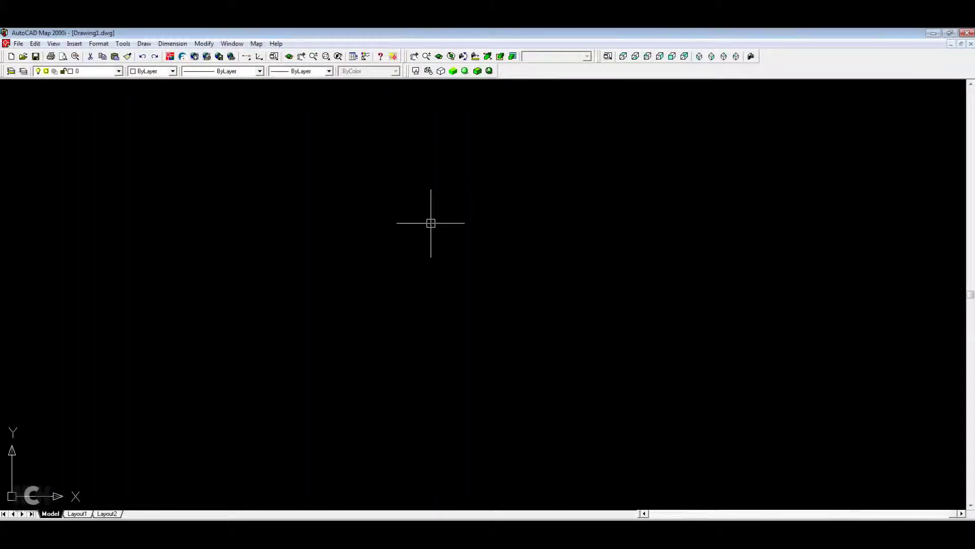
Step: Place the top-right corner of a tall narrow rectangle for the handle profile
left_click(531, 156)
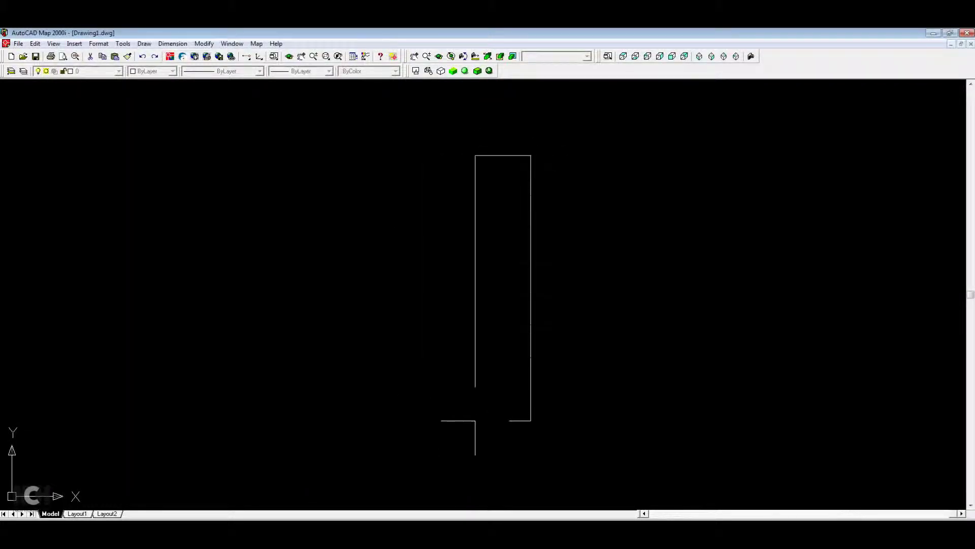
Step: Complete the tall rectangle and draw a 3-point arc along its lower-left edge
left_click(478, 497)
scroll(442, 353, "down", 1)
middle_click_drag(442, 352, 442, 400)
key("l")
key("Return")
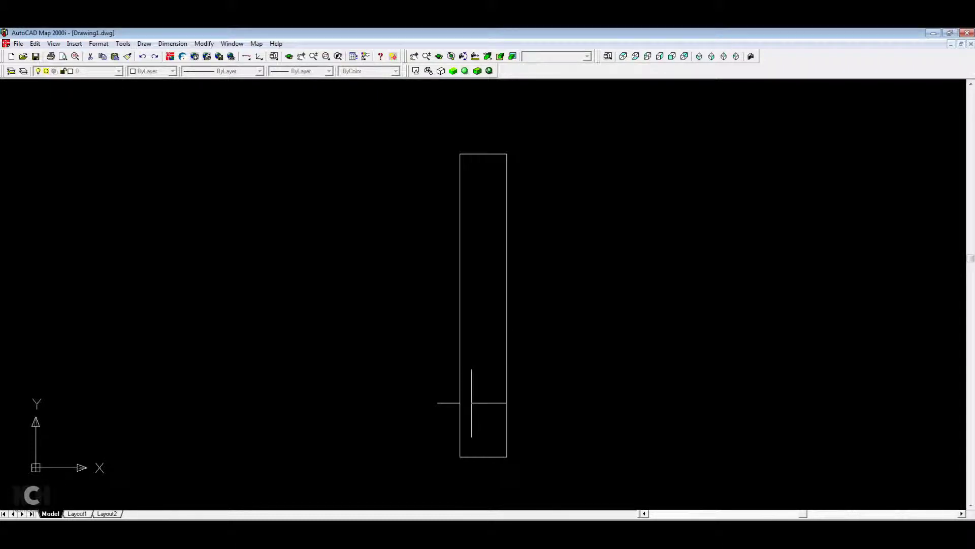
left_click(459, 456)
left_click(470, 403)
left_click(460, 351)
Step: Trim away the straight notch segment behind the arc to leave a curved grip edge
scroll(471, 460, "up", 2)
type("tr")
key("Return")
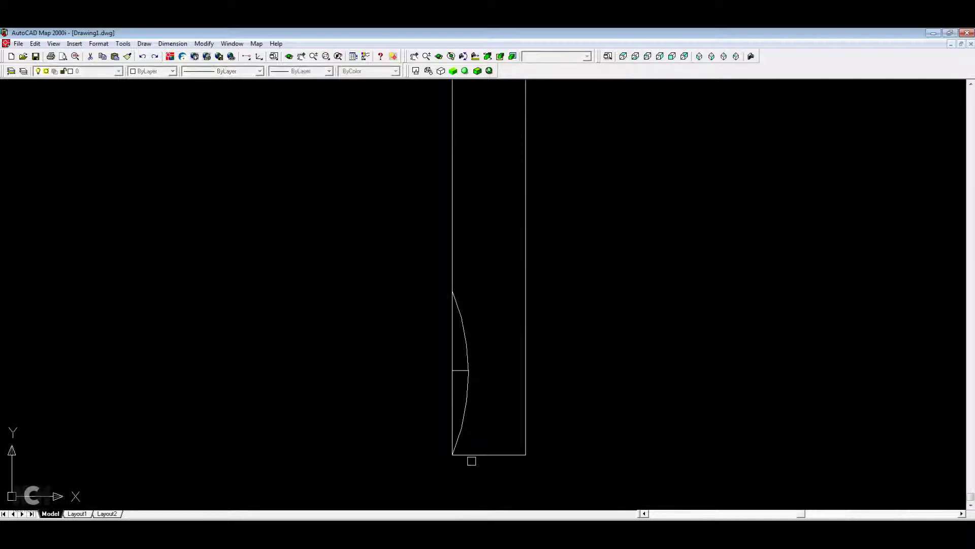
middle_click_drag(467, 124, 482, 327)
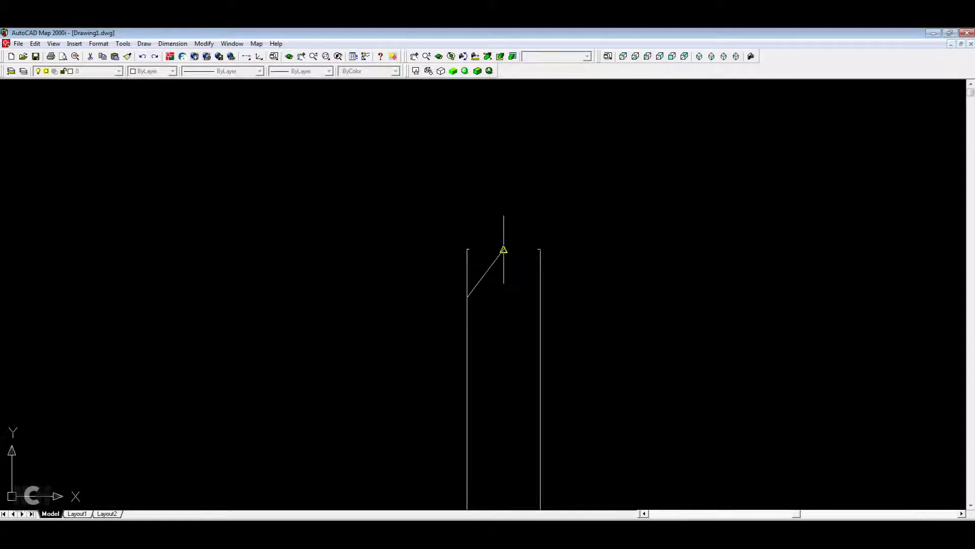
left_click(468, 276)
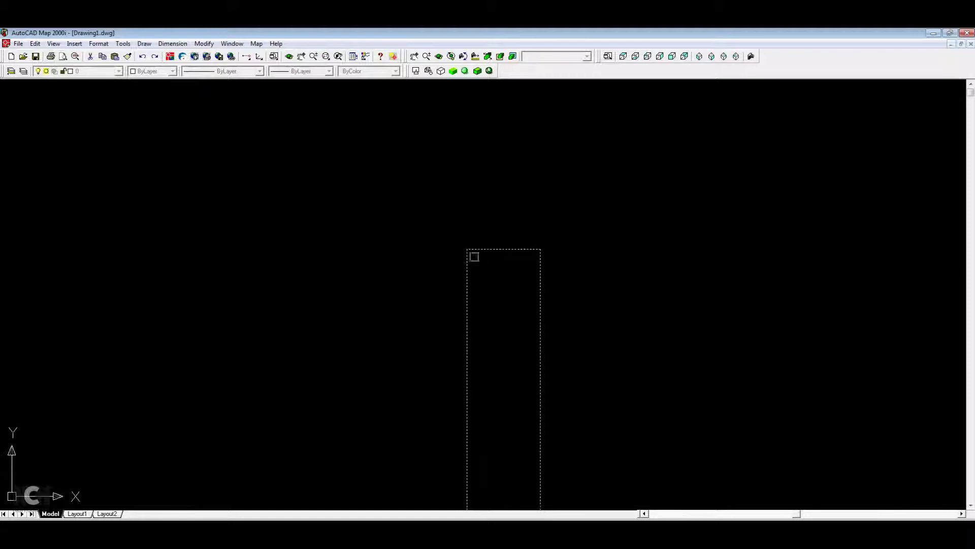
key("Return")
scroll(579, 268, "down", 2)
scroll(585, 416, "down", 2)
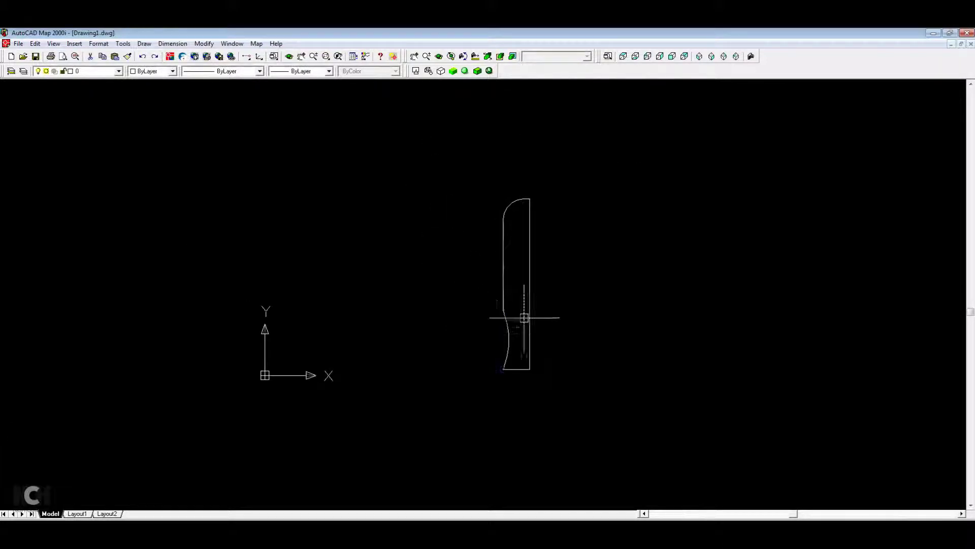
Step: Draw a long vertical axis line running from the profile's top right to below it
scroll(533, 329, "down", 1)
type("l")
key("Return")
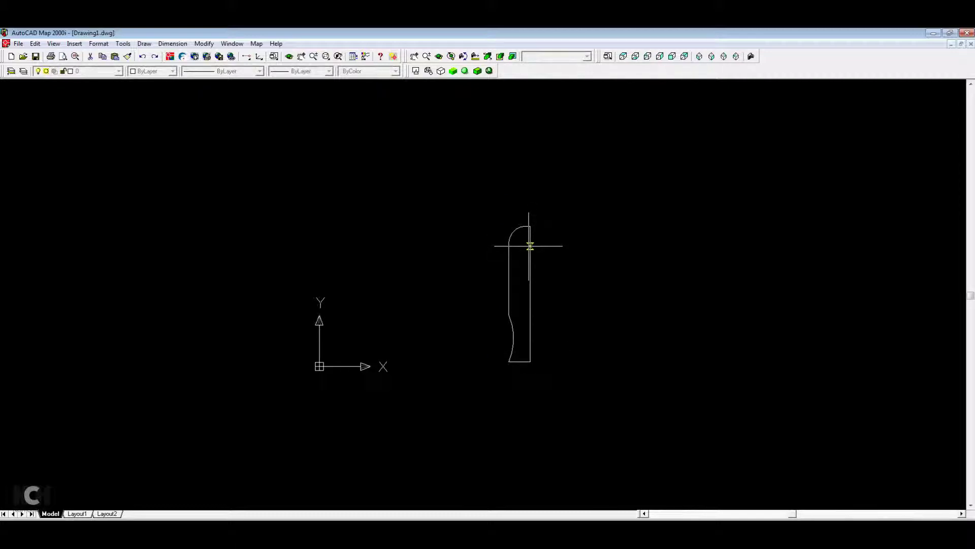
left_click(530, 246)
middle_click_drag(530, 246, 521, 103)
left_click(583, 395)
key("Return")
scroll(519, 248, "up", 1)
scroll(531, 320, "down", 2)
scroll(533, 335, "up", 1)
Step: Revolve the profile a full turn about the axis line and view it in isometric
left_click(508, 318)
key("Return")
left_click(525, 199)
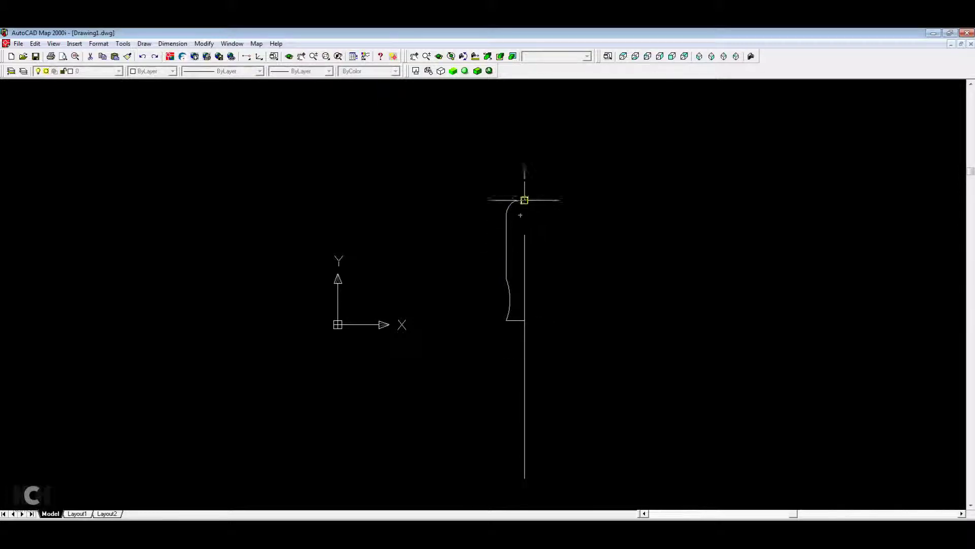
left_click(654, 489)
key("Return")
scroll(594, 366, "down", 1)
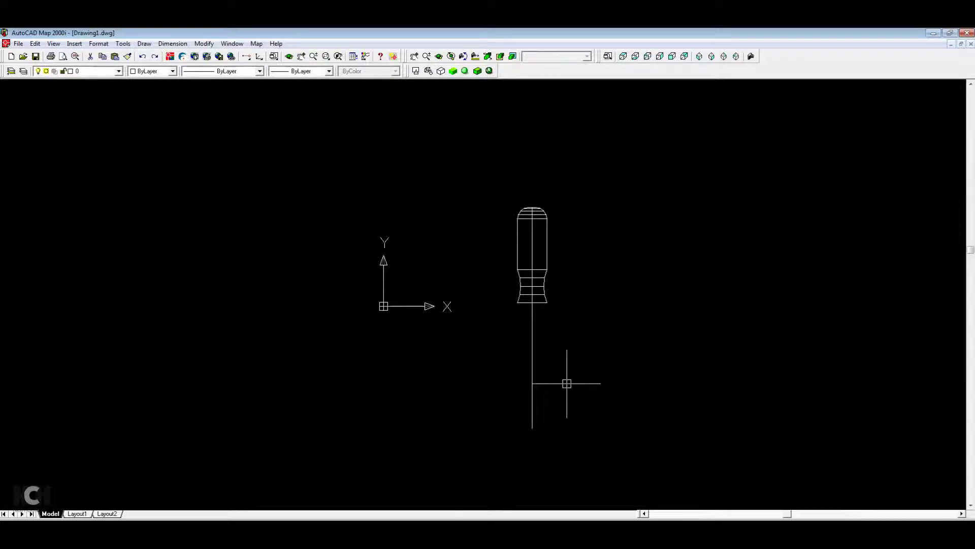
left_click(659, 55)
scroll(584, 249, "down", 2)
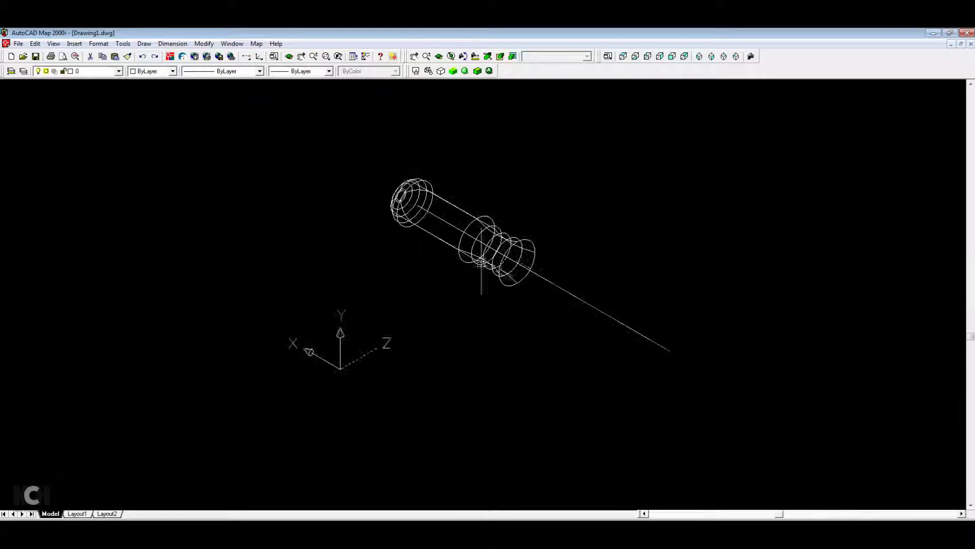
Step: Switch through Top, Side and Front views to see the handle end-on for the rim circle
left_click(622, 56)
left_click(647, 56)
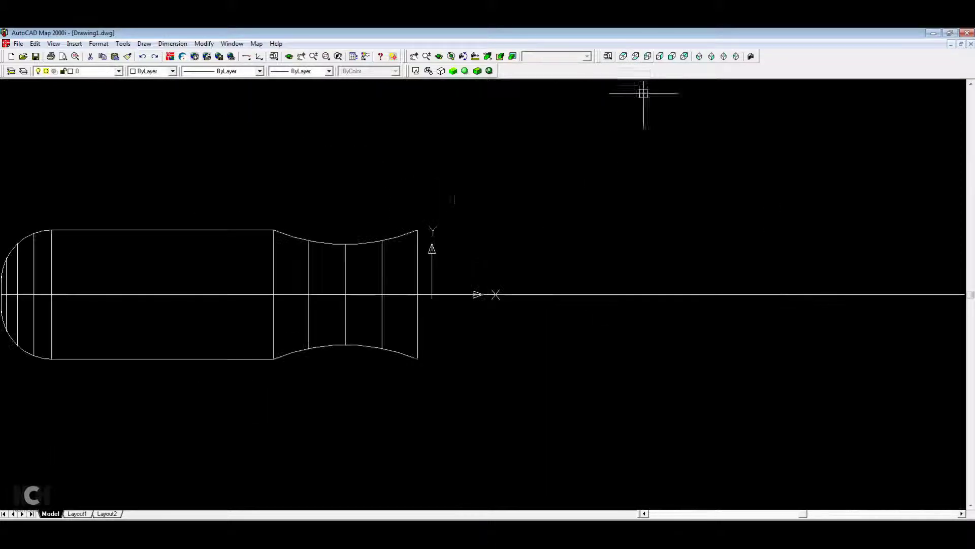
left_click(671, 56)
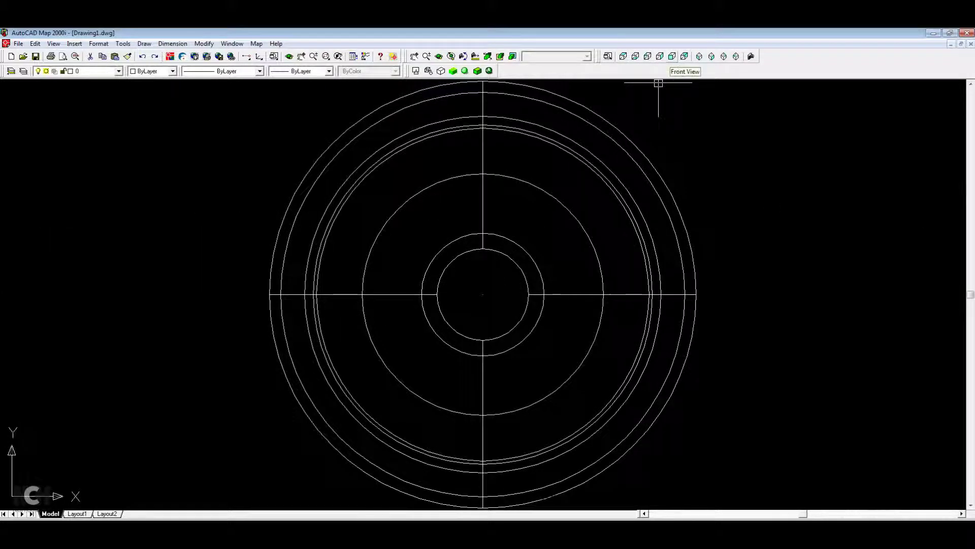
type("l")
key("Return")
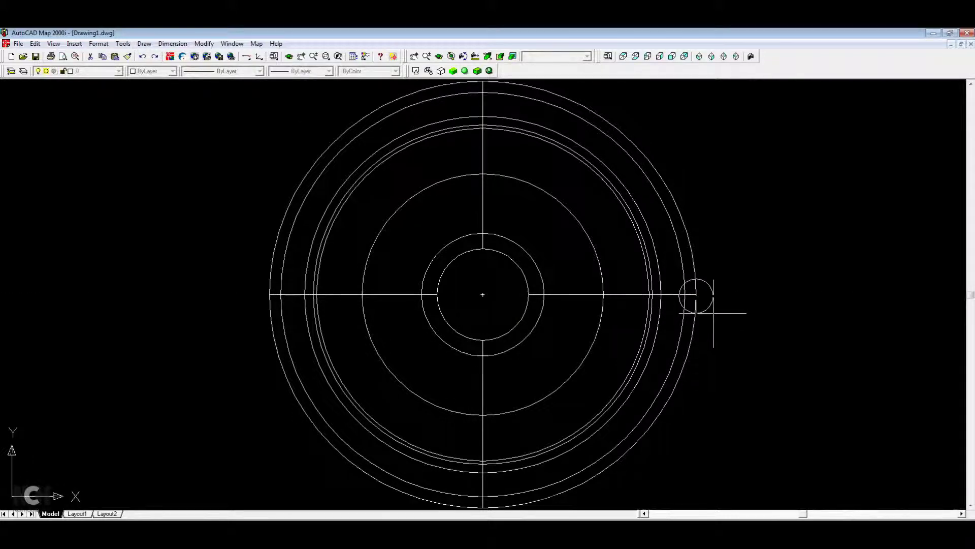
scroll(717, 305, "up", 3)
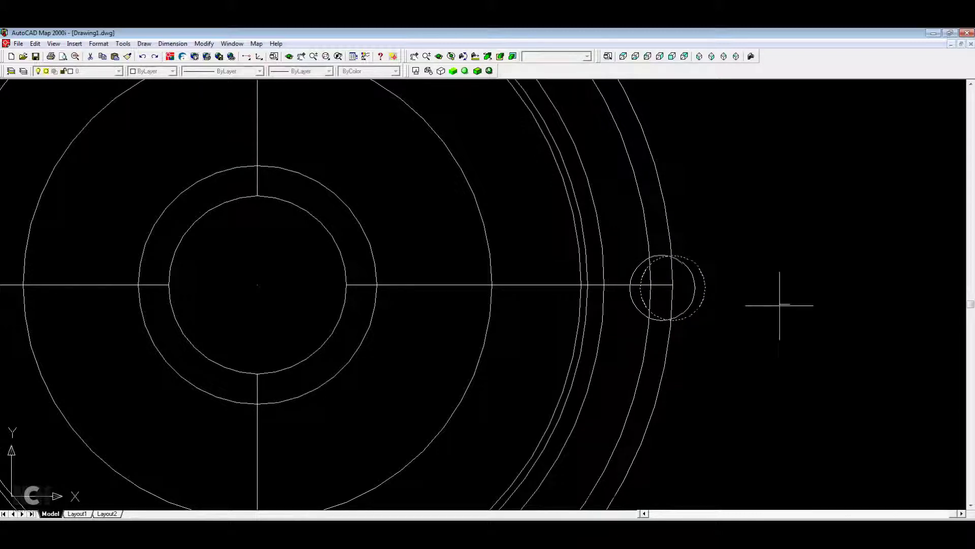
Step: Fix the small circle on the right rim and extrude it into a narrow rod along the handle
left_click(776, 305)
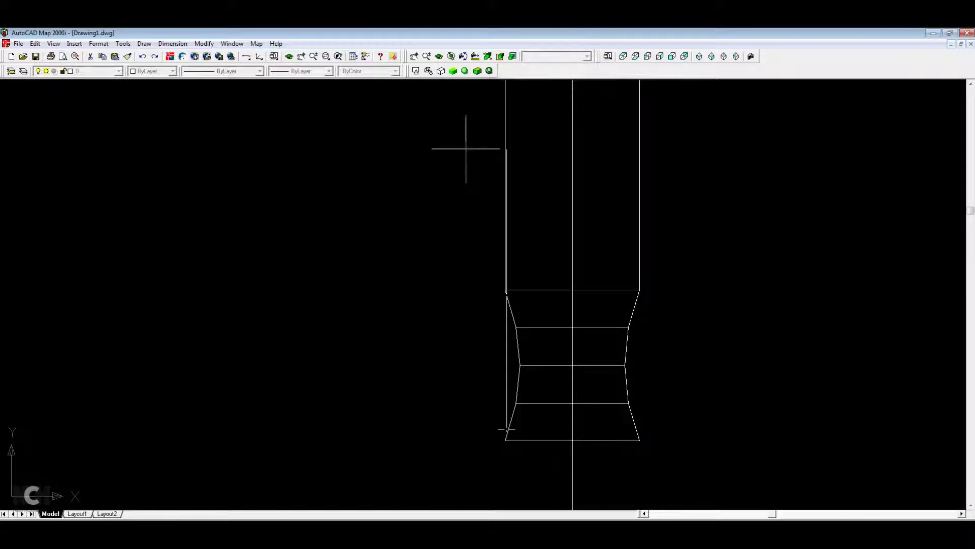
scroll(525, 490, "up", 5)
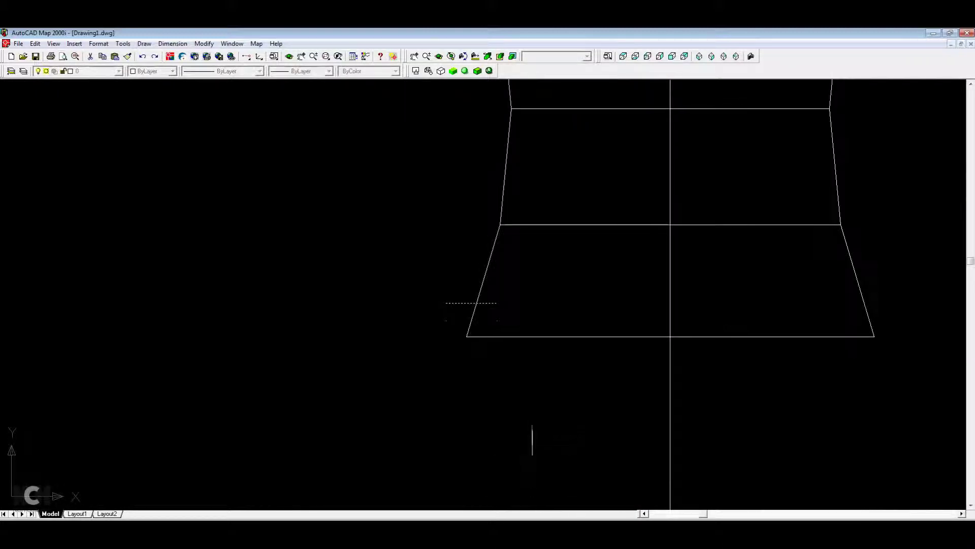
scroll(459, 361, "down", 4)
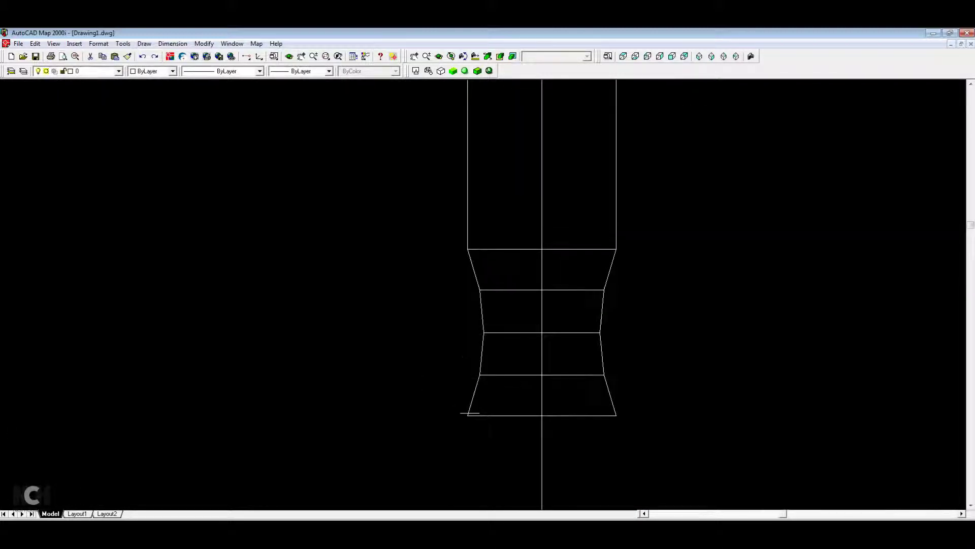
scroll(457, 355, "up", 2)
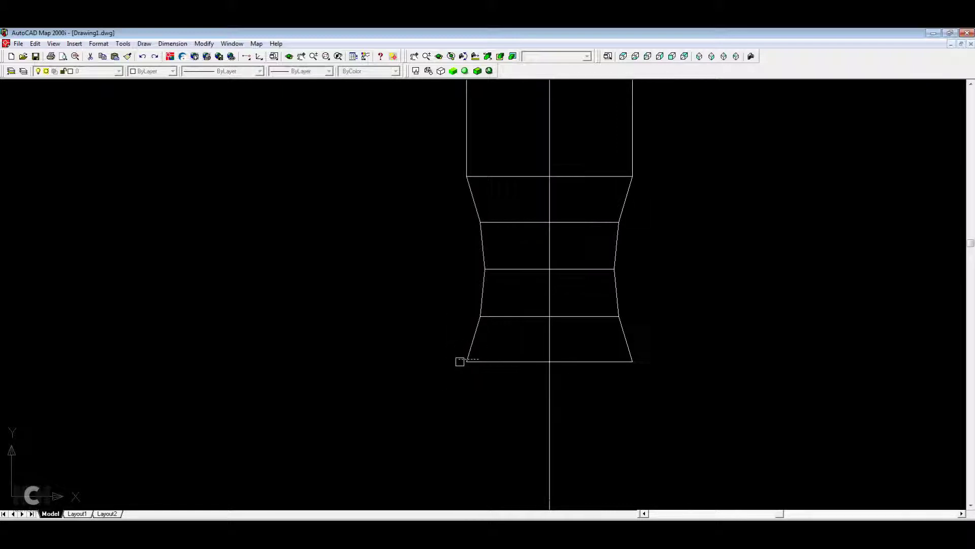
scroll(459, 359, "down", 4)
scroll(464, 398, "down", 1)
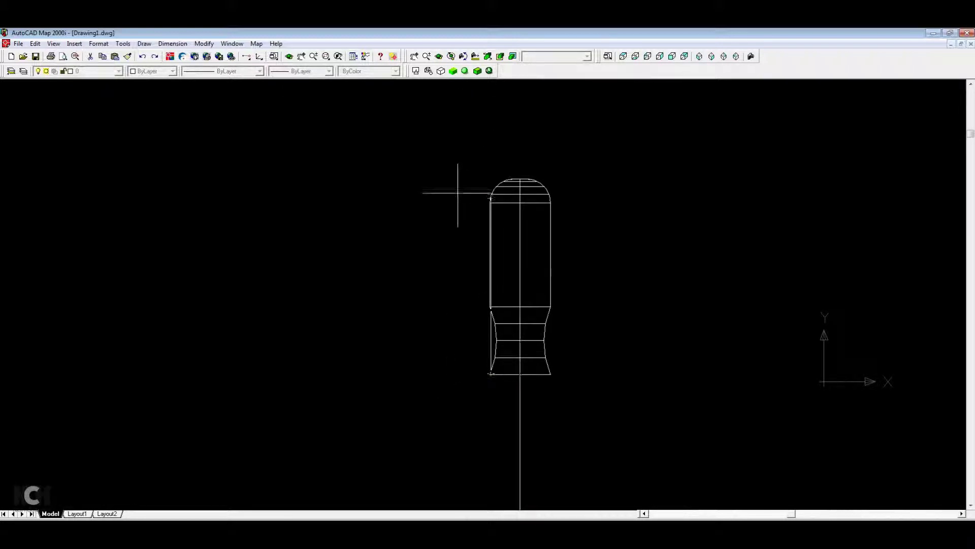
scroll(442, 196, "down", 3)
scroll(461, 356, "up", 1)
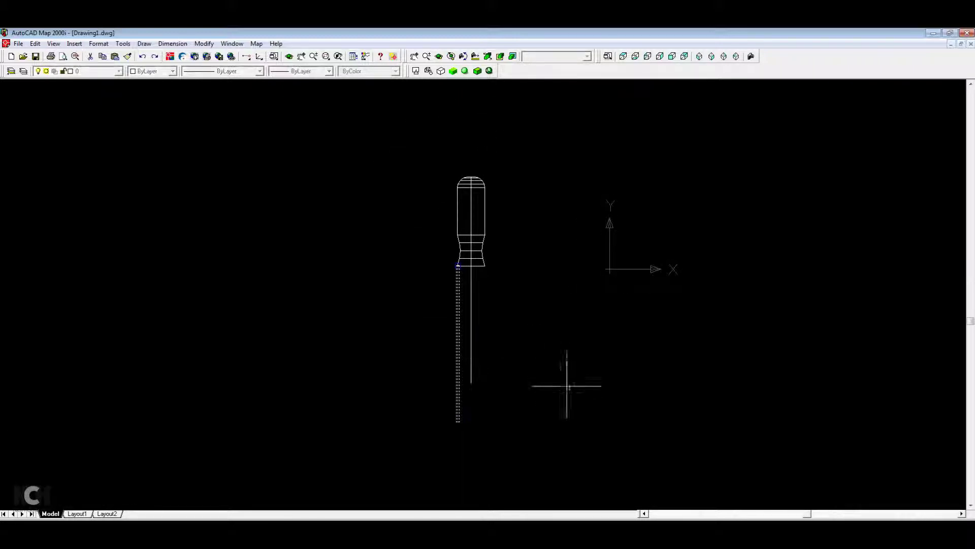
scroll(462, 204, "up", 3)
scroll(435, 359, "down", 1)
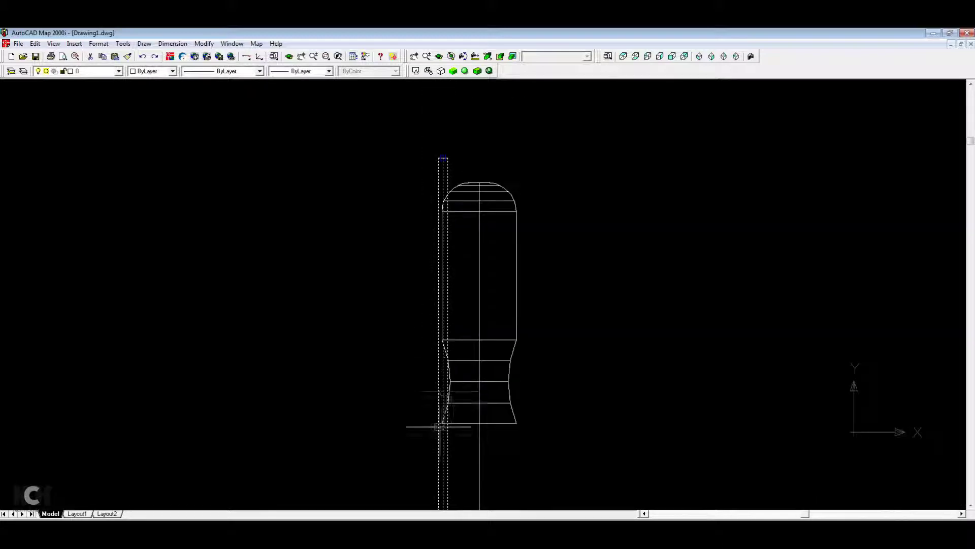
scroll(447, 348, "up", 1)
key("Escape")
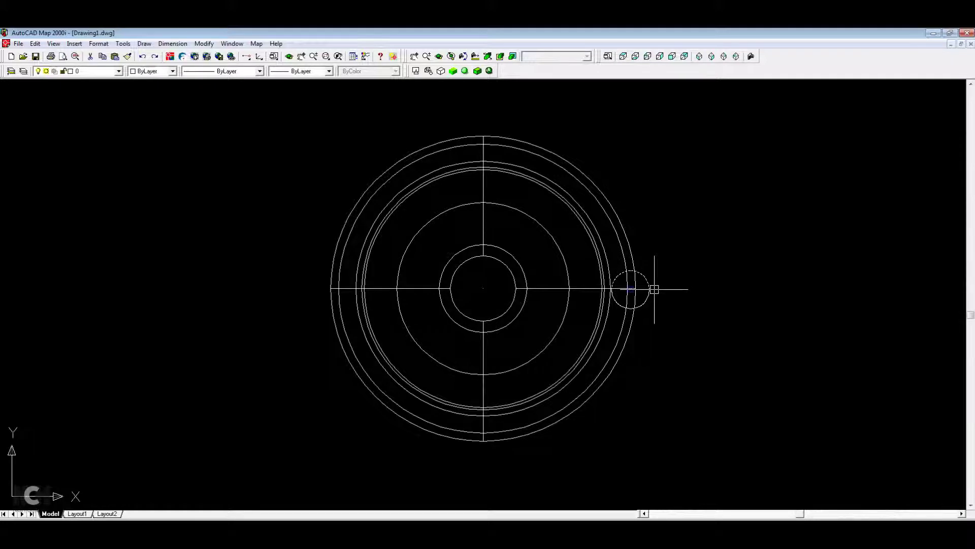
Step: Polar-array the rim circle into 12 items over 360° about the handle centre
type("ar")
key("Return")
left_click(509, 240)
left_click(483, 288)
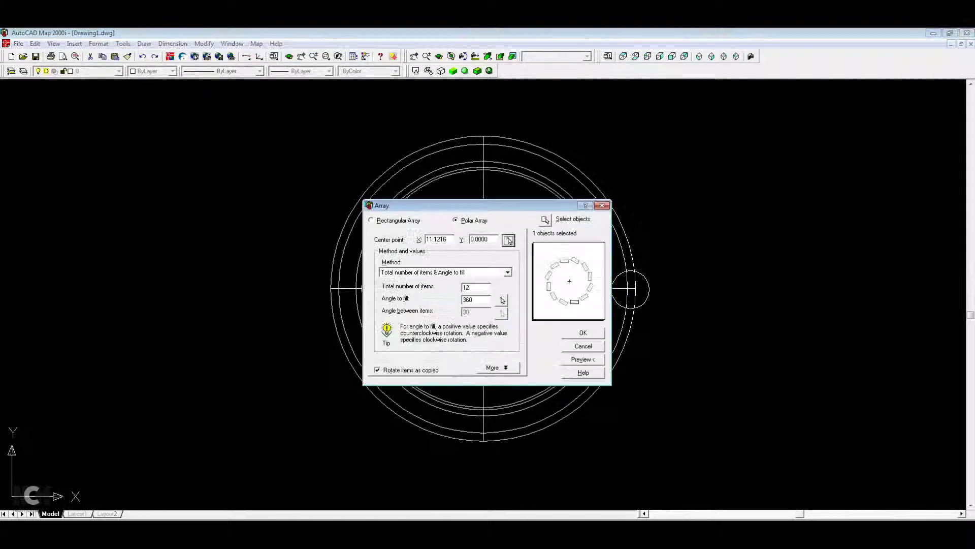
left_click(583, 333)
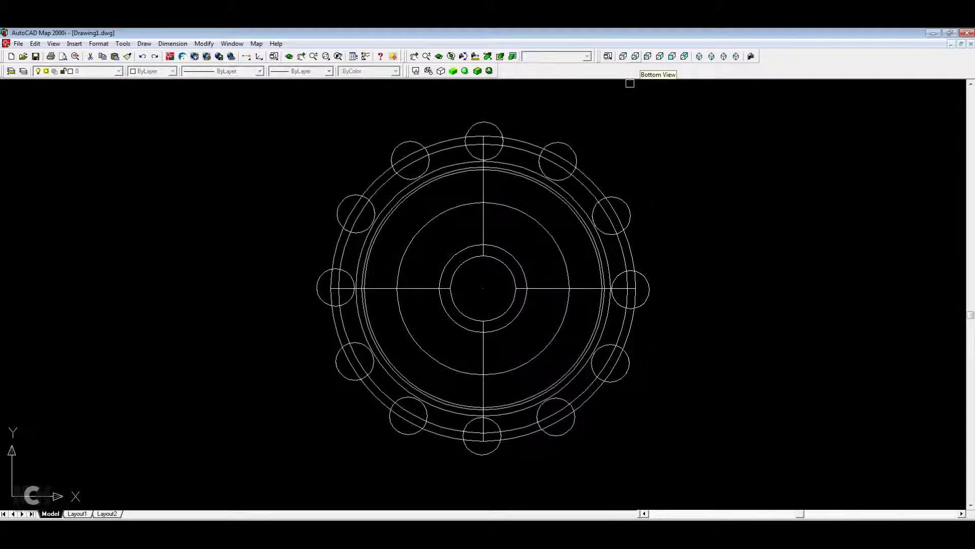
Step: Select the ring of rim circles and display the model Gouraud shaded
left_click(411, 160)
left_click(557, 161)
left_click(611, 215)
left_click_drag(277, 200, 439, 447)
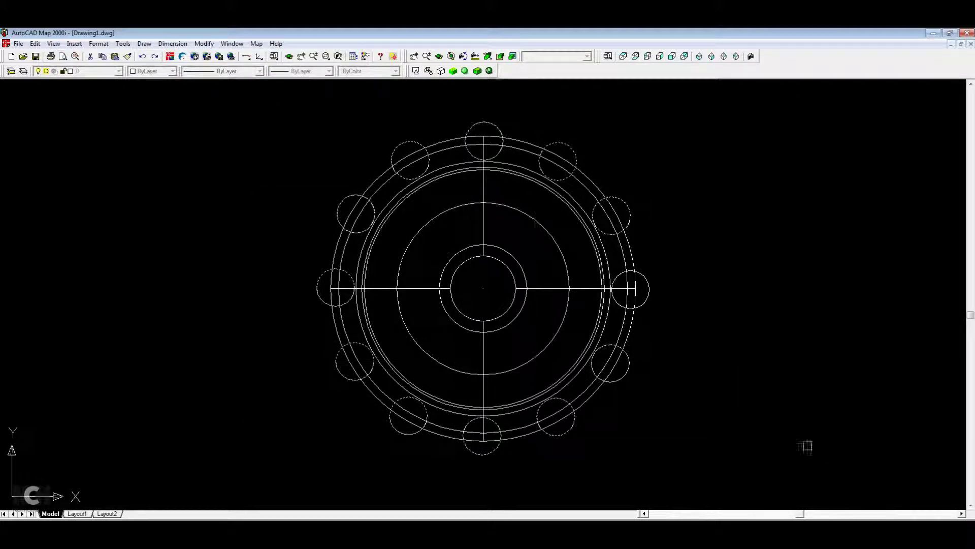
left_click(465, 70)
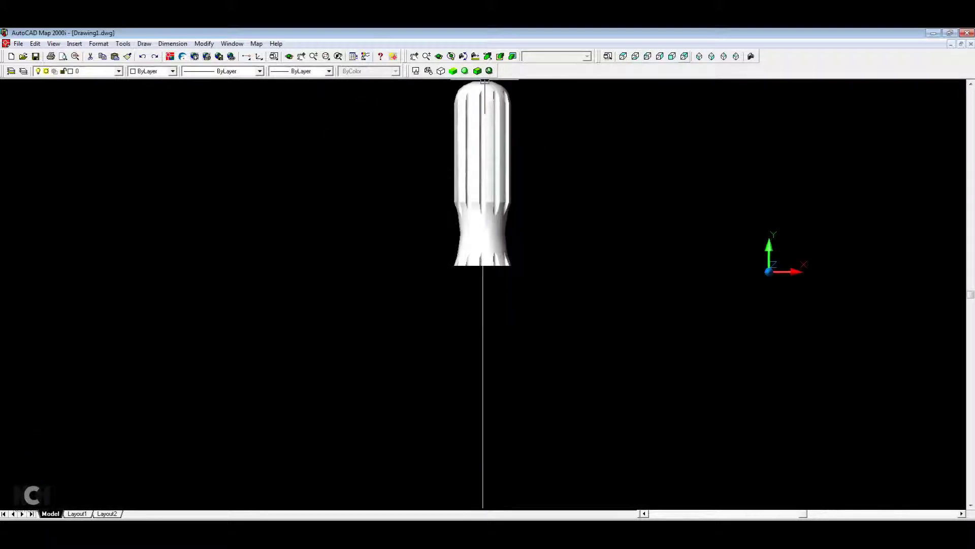
Step: Orbit the fluted handle, view its end face, then return to 2D wireframe side view
left_click(700, 56)
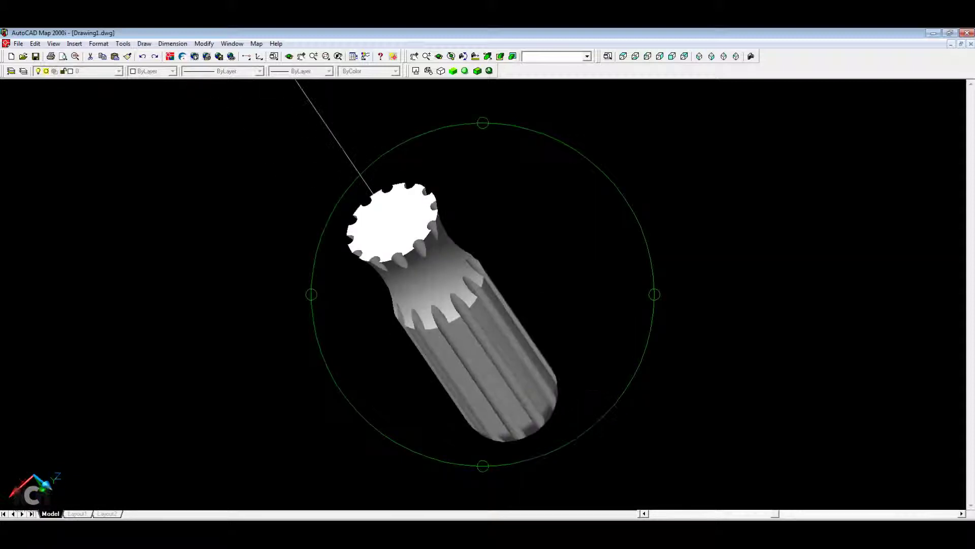
key("Escape")
scroll(625, 239, "down", 3)
scroll(649, 265, "up", 3)
left_click(635, 56)
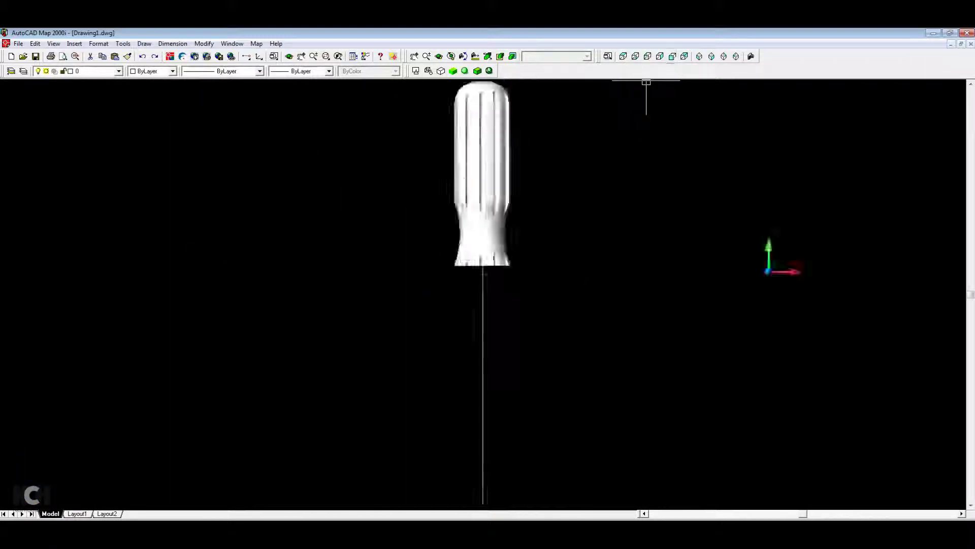
left_click(415, 71)
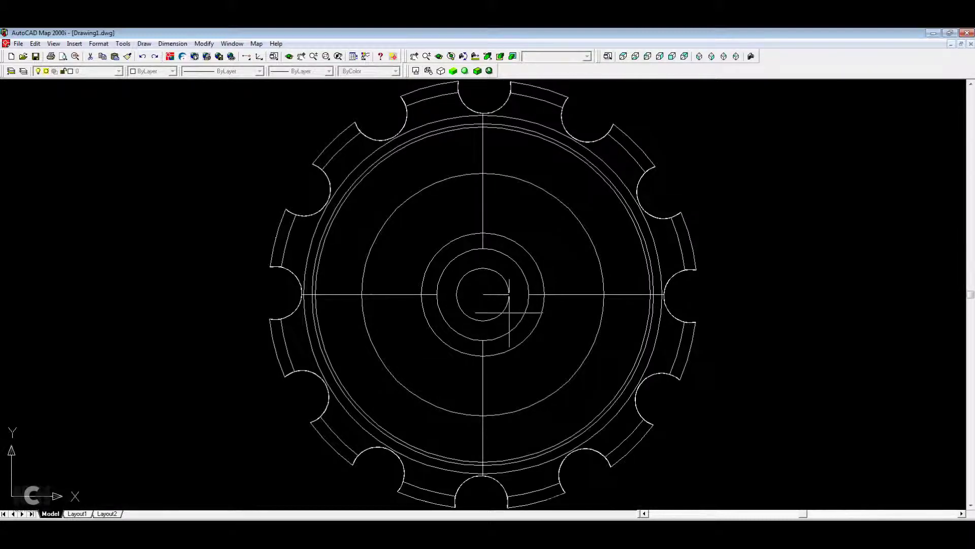
left_click(624, 57)
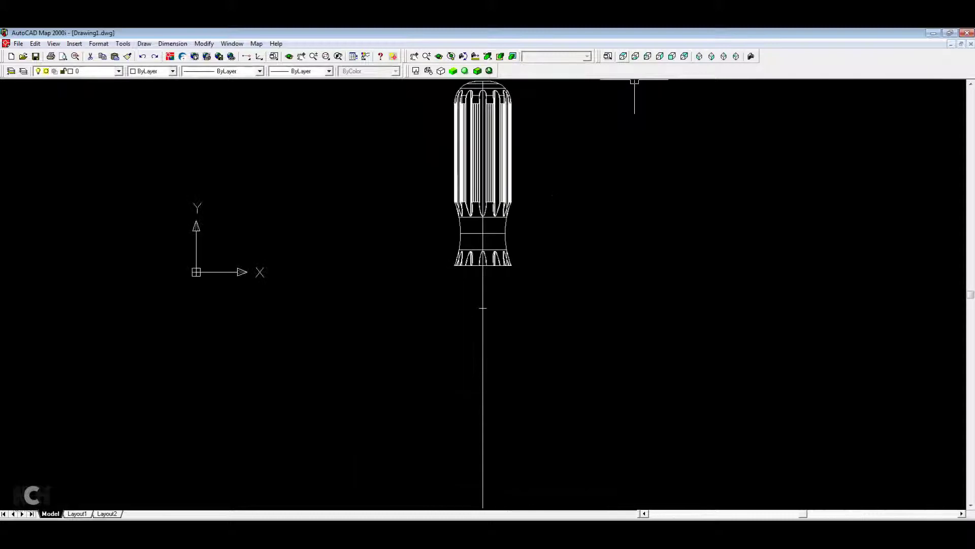
Step: Zoom to the shaft end and draw an arc rising from the line endpoint
scroll(662, 235, "up", 3)
scroll(508, 285, "up", 3)
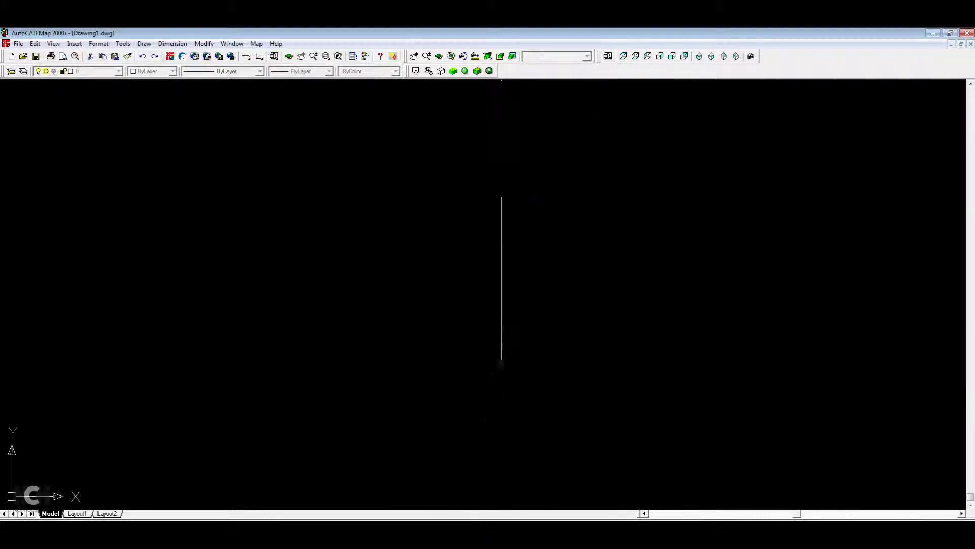
scroll(502, 363, "down", 3)
scroll(468, 350, "down", 2)
scroll(569, 364, "down", 3)
scroll(705, 374, "down", 1)
scroll(621, 388, "up", 4)
scroll(577, 359, "up", 1)
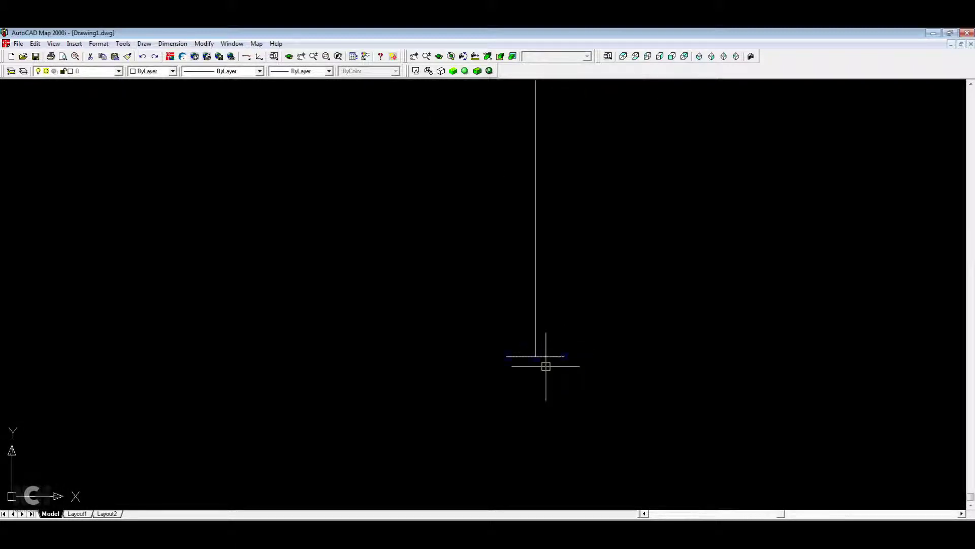
scroll(545, 375, "down", 1)
scroll(618, 399, "down", 2)
scroll(542, 410, "up", 3)
scroll(549, 388, "up", 1)
scroll(523, 386, "up", 1)
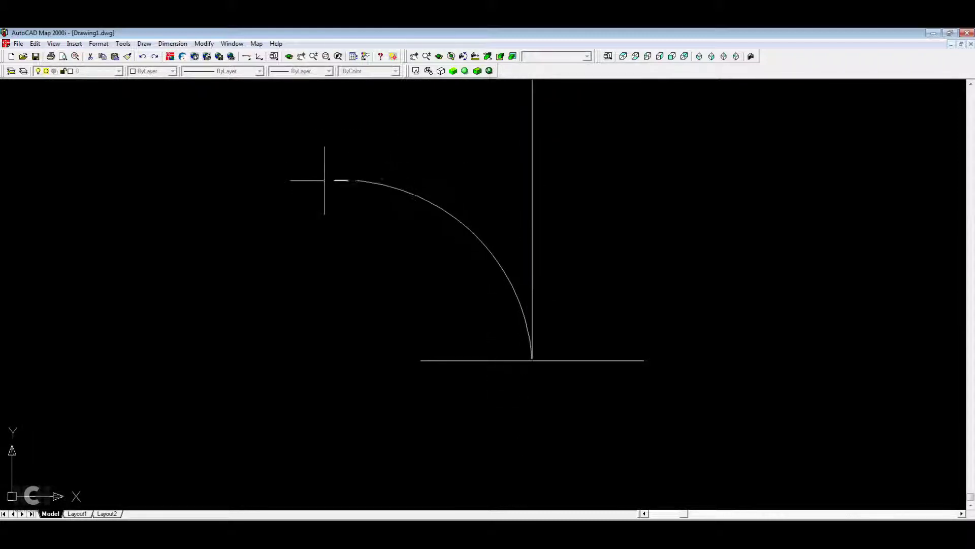
key("Escape")
key("Return")
key("Return")
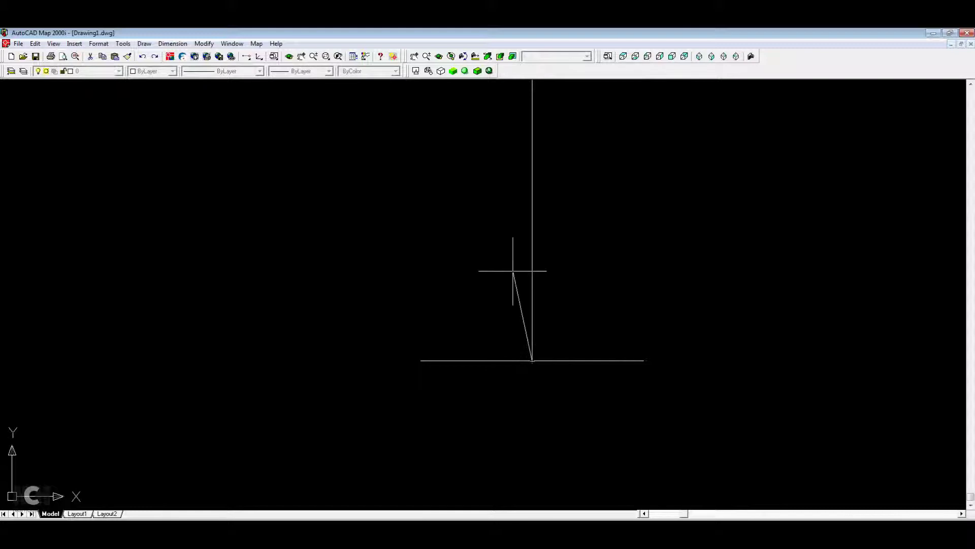
left_click(366, 149)
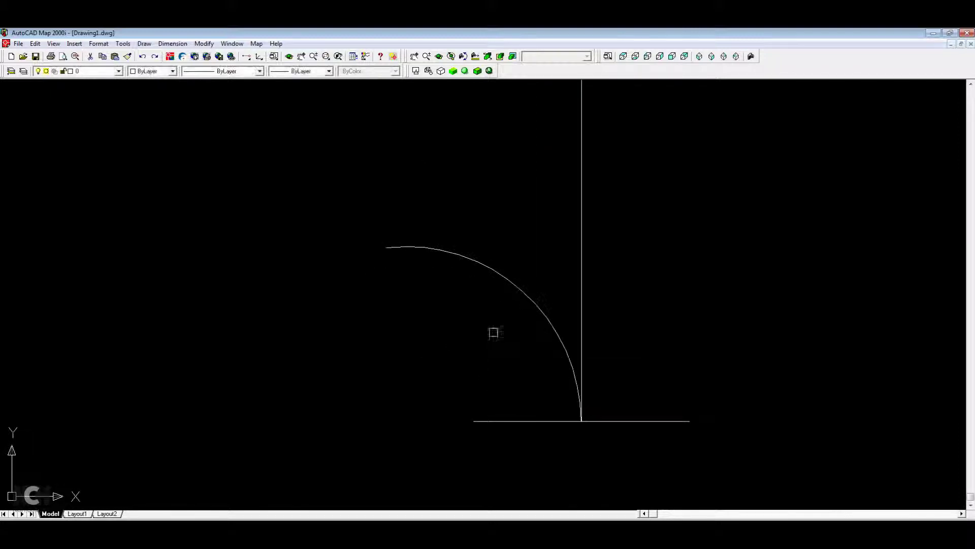
Step: Reshape the arc by moving its upper endpoint and bowing it through a new midpoint
left_click(526, 294)
left_click(386, 247)
left_click(424, 226)
left_click(532, 299)
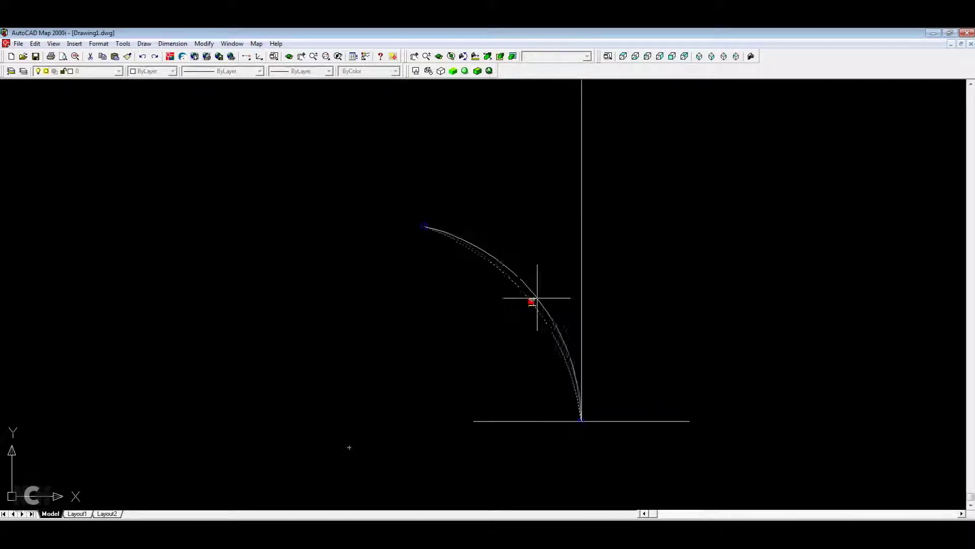
key("Escape")
middle_click_drag(563, 360, 546, 341)
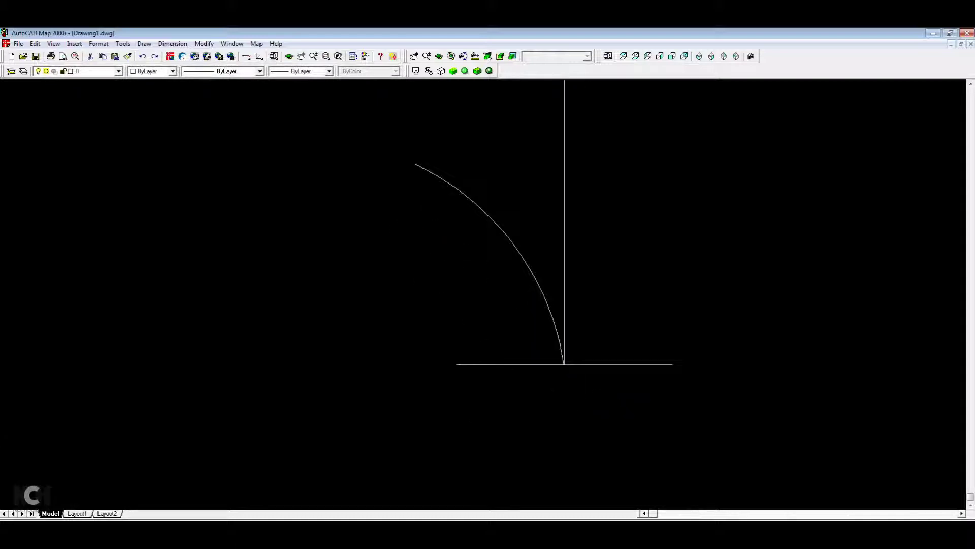
left_click(518, 282)
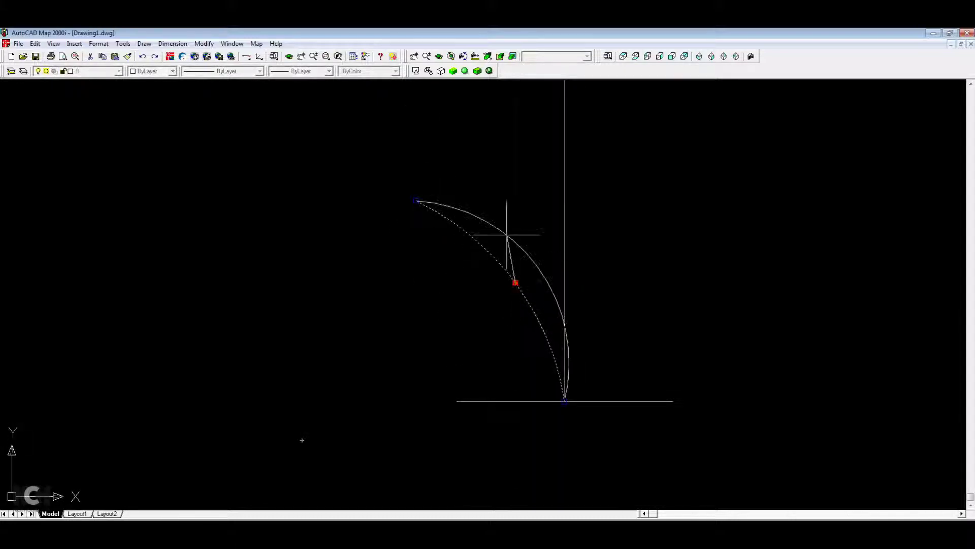
left_click(497, 244)
Step: Snap the arc's bottom endpoint onto the line intersection
scroll(577, 431, "up", 3)
scroll(566, 404, "up", 1)
scroll(549, 430, "up", 1)
scroll(536, 442, "down", 1)
scroll(534, 436, "up", 3)
left_click(529, 406)
scroll(577, 426, "down", 10)
left_click(577, 421)
scroll(559, 432, "up", 3)
key("l")
key("Return")
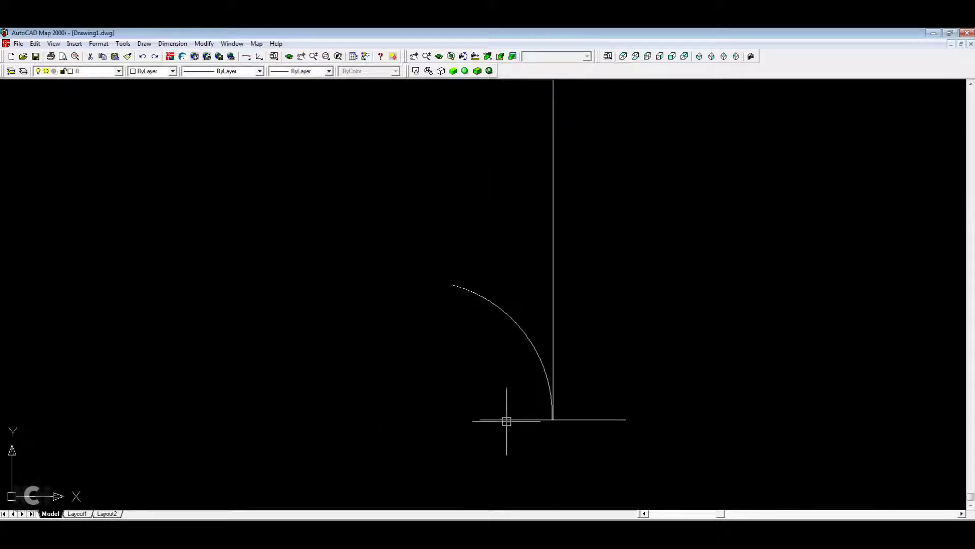
left_click(452, 285)
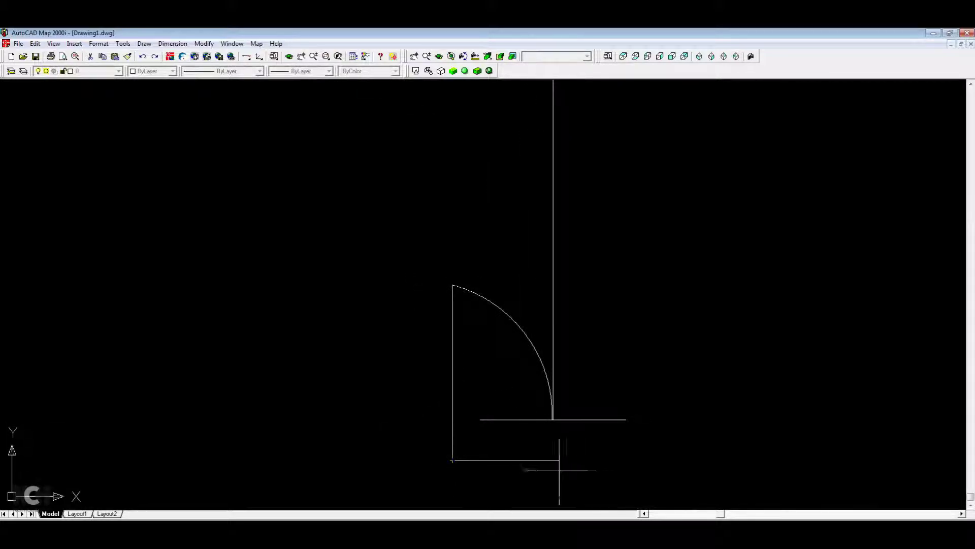
Step: Draw the bottom edge line from the arc across to the shaft line to close the tip outline
scroll(549, 460, "up", 6)
scroll(577, 435, "down", 2)
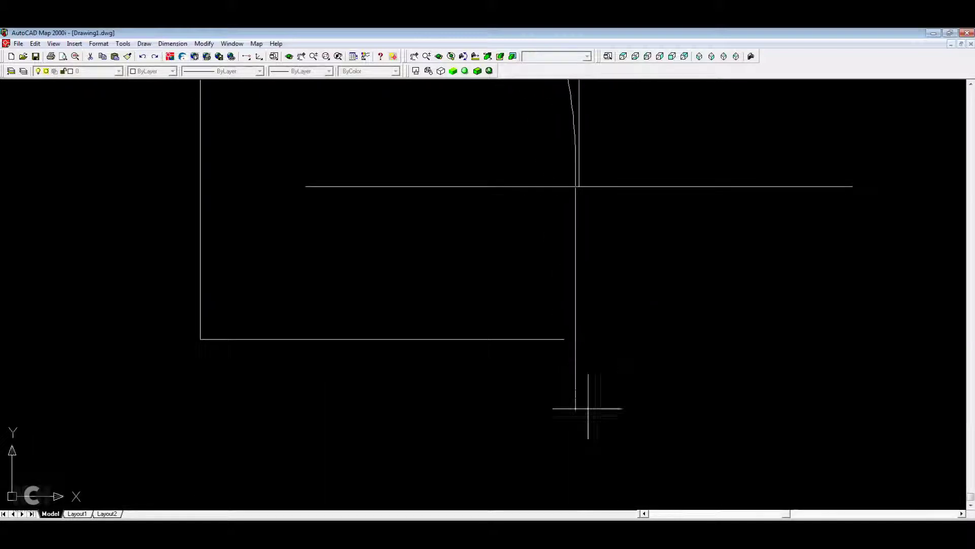
left_click(574, 339)
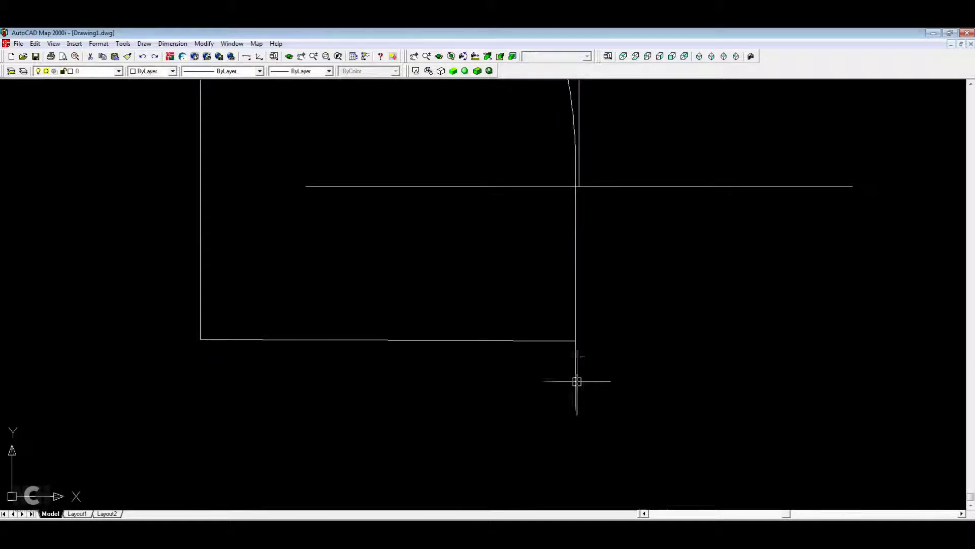
key("Return")
scroll(599, 379, "down", 3)
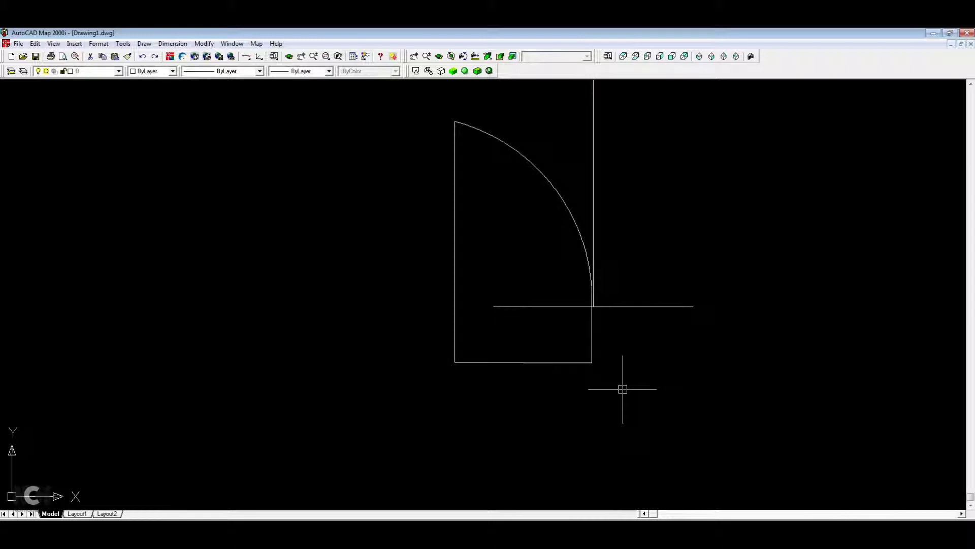
Step: Run TRIM with the tip outline selected to clean up the excess lines
type("tr")
key("Return")
key("Escape")
key("Return")
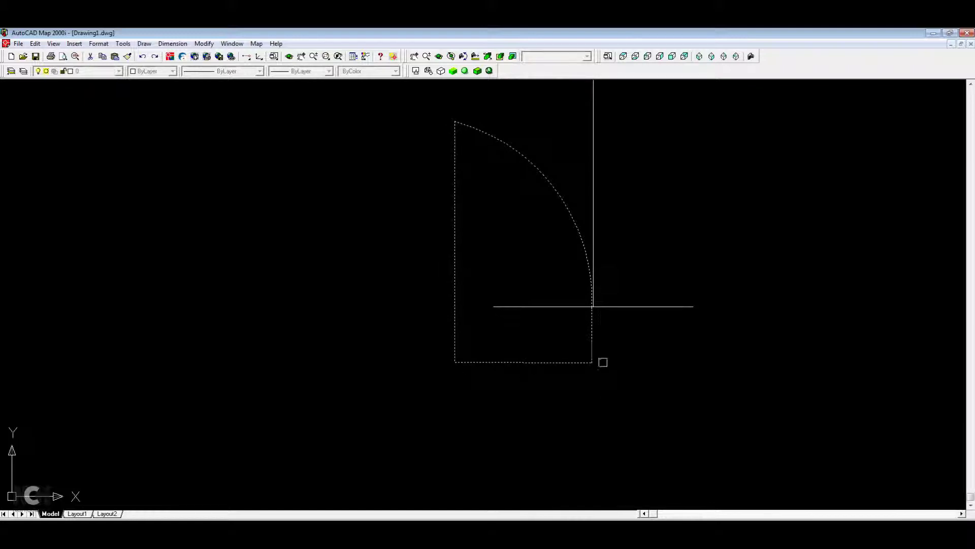
key("Return")
left_click(484, 125)
key("Return")
left_click(575, 362)
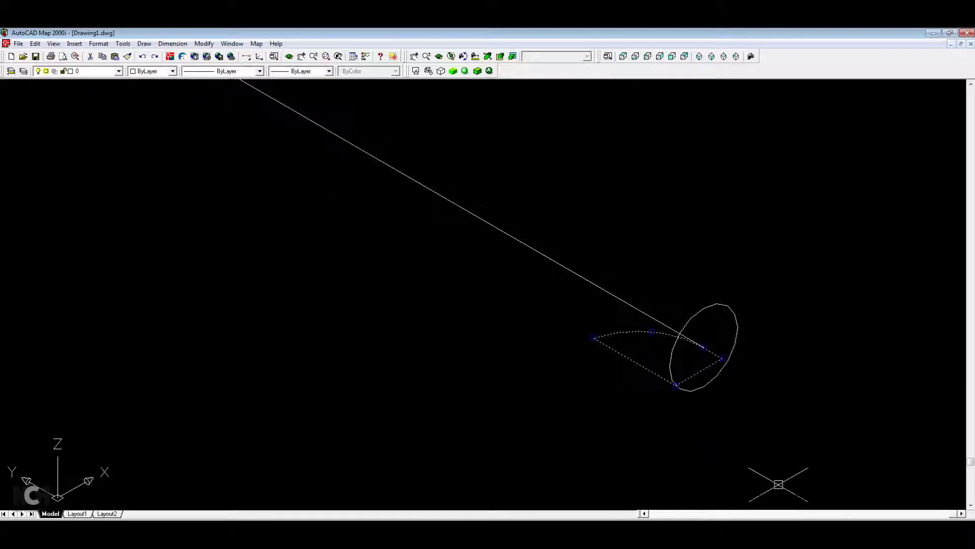
key("Return")
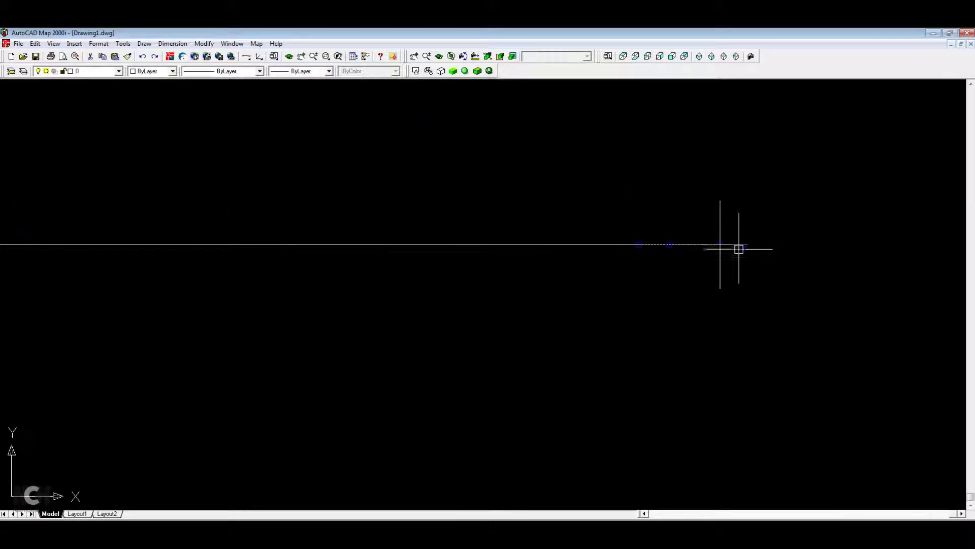
Step: Move the line-filled rectangle down so it is centred on the axis line
left_click(866, 278)
key("Escape")
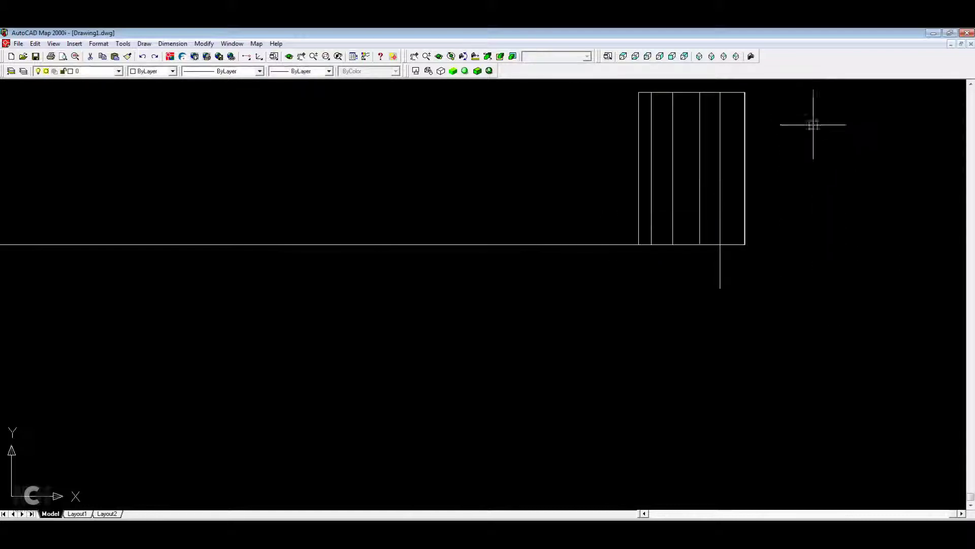
left_click(745, 241)
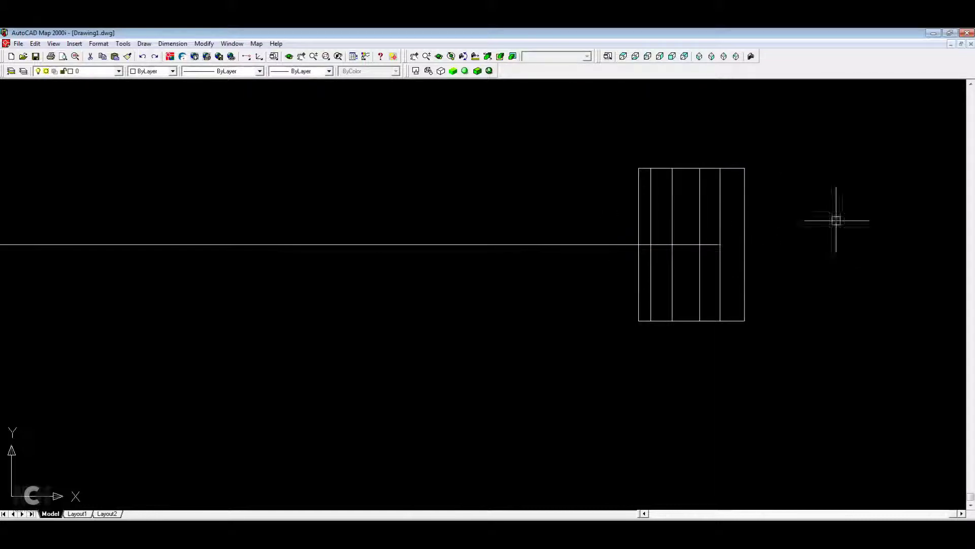
Step: Mirror the tip profile about the centreline, keeping the original half
scroll(496, 272, "up", 3)
left_click(483, 320)
left_click(483, 317)
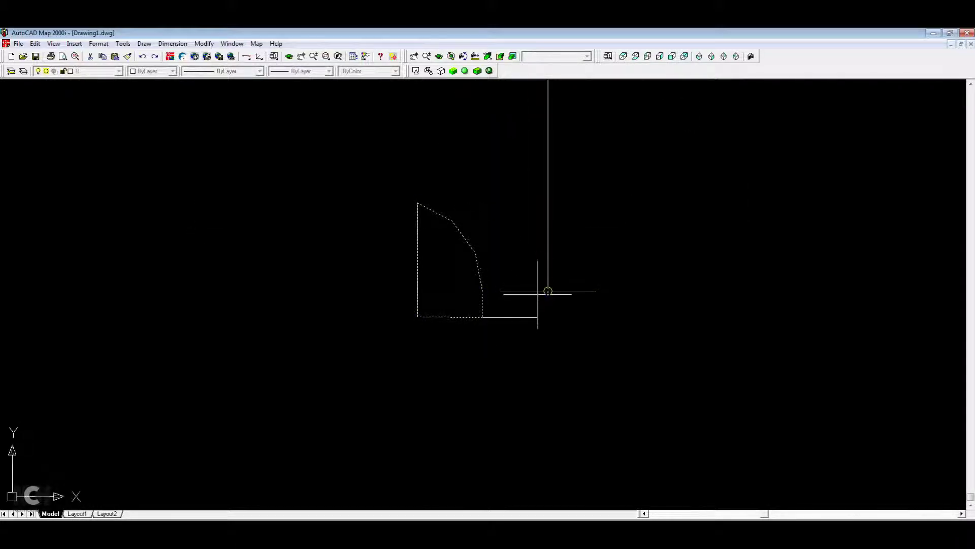
scroll(450, 336, "up", 2)
scroll(375, 279, "down", 1)
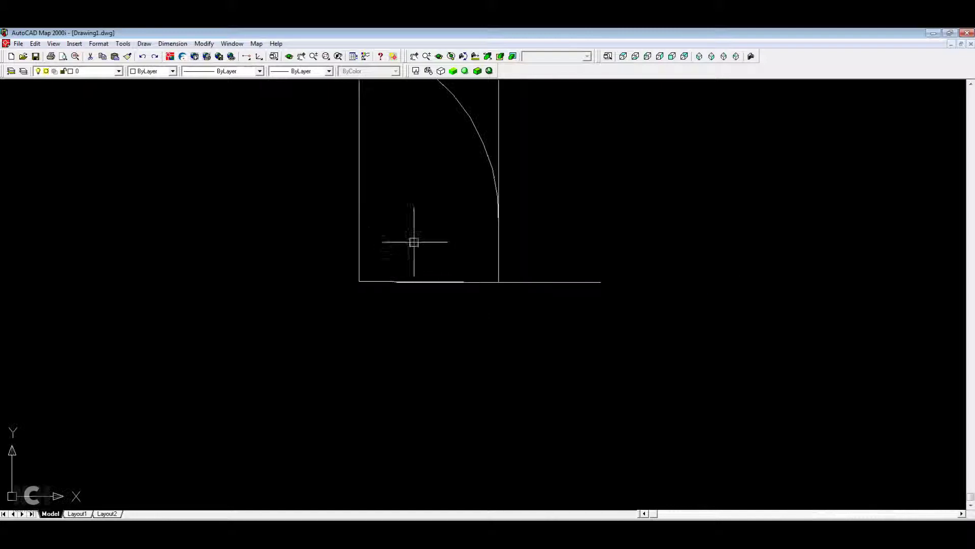
scroll(523, 307, "up", 1)
left_click(635, 56)
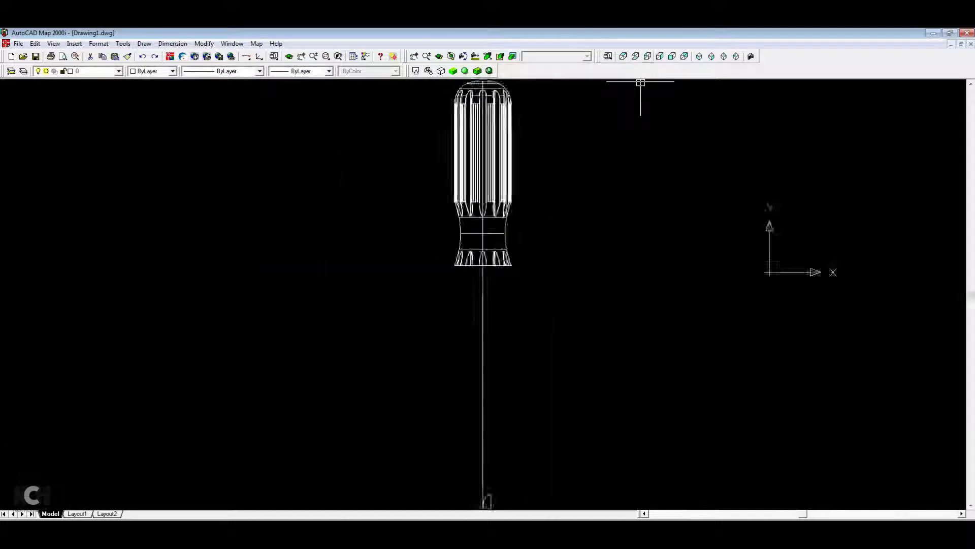
left_click(723, 56)
scroll(736, 468, "up", 3)
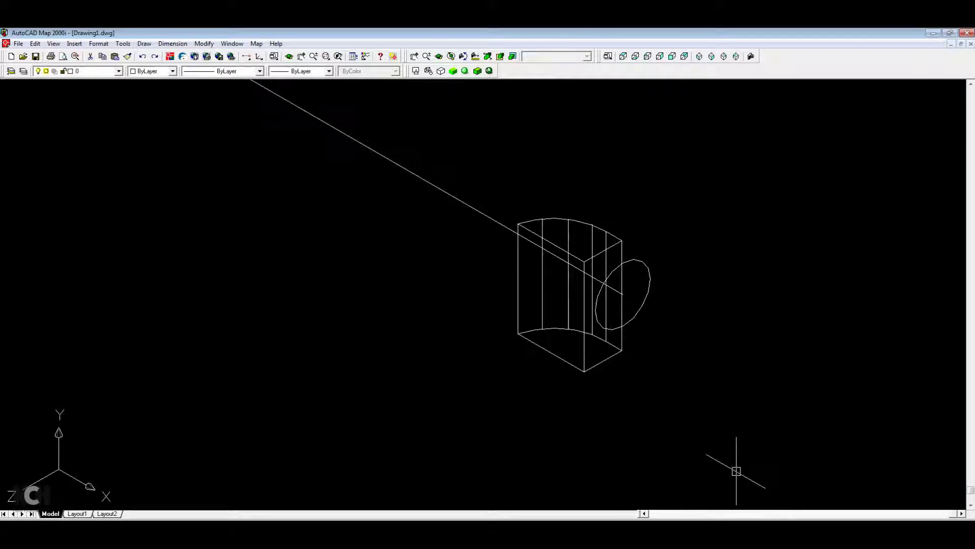
scroll(518, 295, "up", 5)
scroll(511, 283, "up", 2)
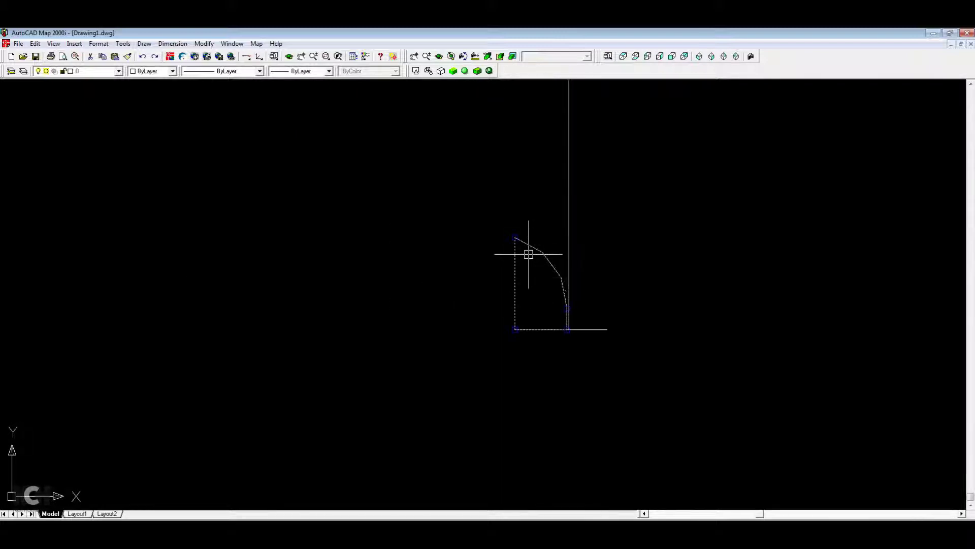
left_click(598, 136)
key("Return")
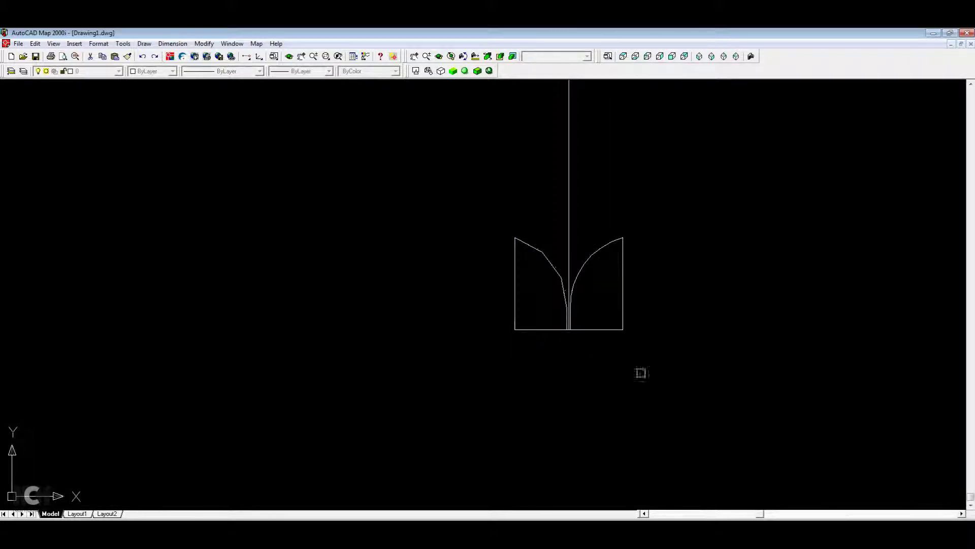
Step: Display the completed screwdriver with Gouraud shading
scroll(477, 272, "up", 2)
scroll(618, 368, "up", 5)
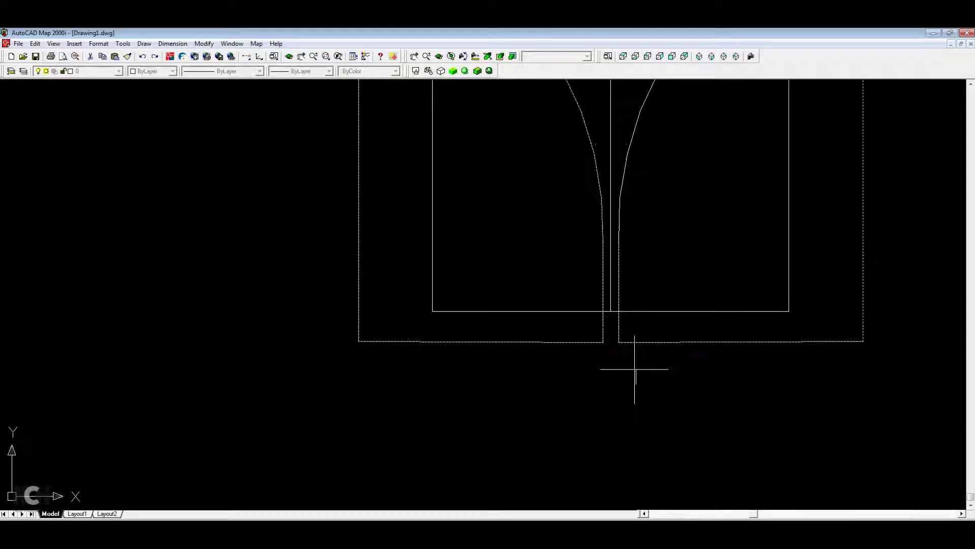
scroll(635, 360, "down", 3)
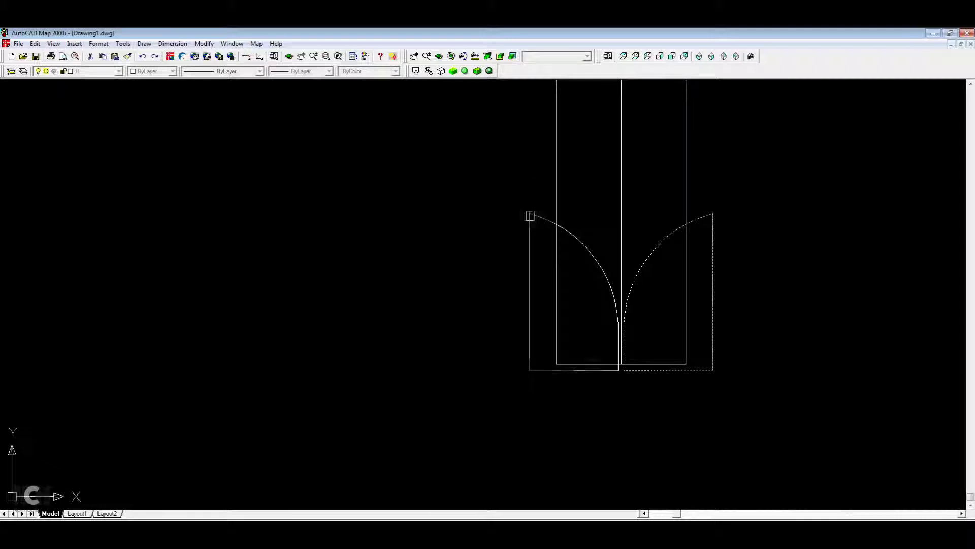
scroll(603, 335, "down", 3)
scroll(603, 322, "down", 2)
scroll(604, 254, "down", 1)
scroll(601, 317, "up", 2)
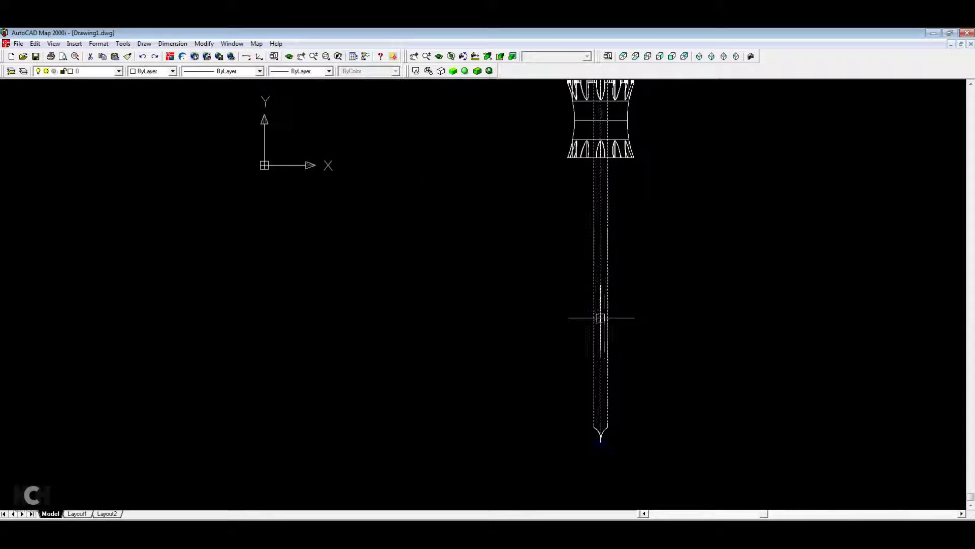
scroll(589, 410, "down", 3)
scroll(592, 272, "up", 2)
left_click(477, 71)
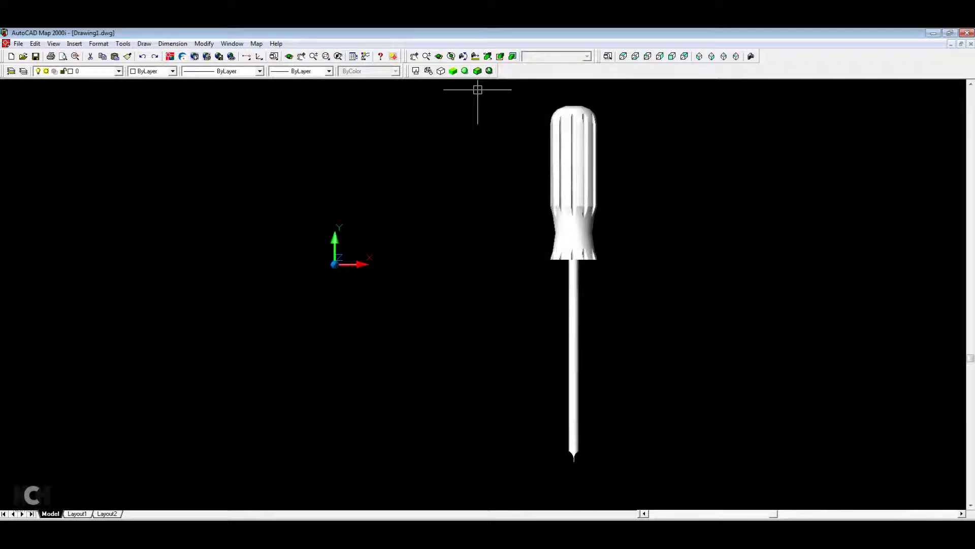
Step: Return to plan view in 2D wireframe and colour the handle Red
left_click(463, 56)
left_click_drag(584, 152, 522, 202)
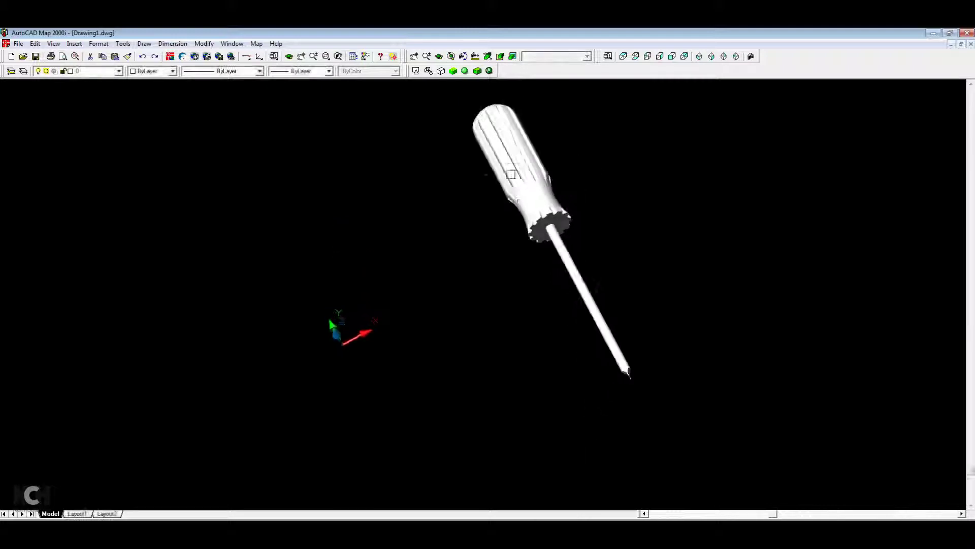
left_click(623, 56)
left_click(416, 71)
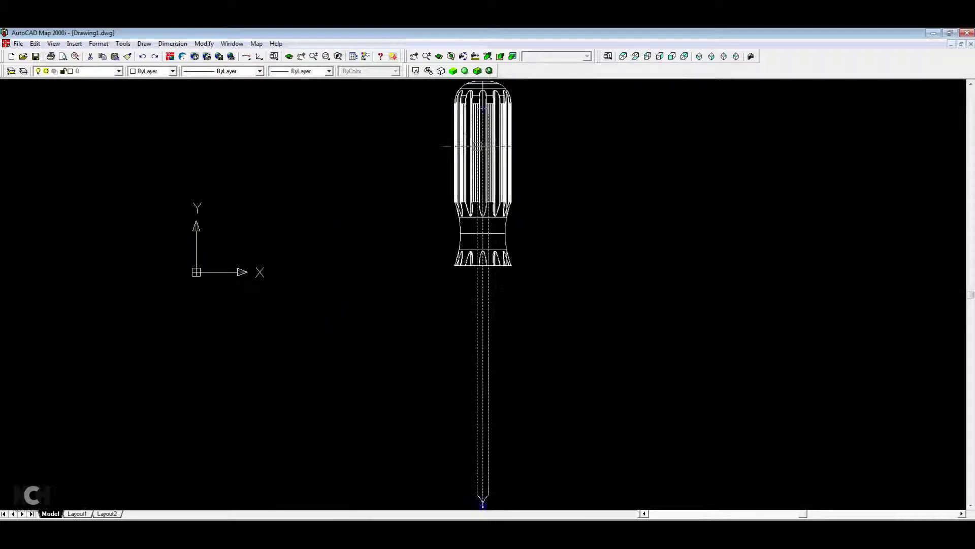
left_click(173, 71)
left_click(148, 97)
key("Escape")
Step: Colour the shaft light grey (colour 254) and shade the model
left_click(477, 284)
left_click(172, 71)
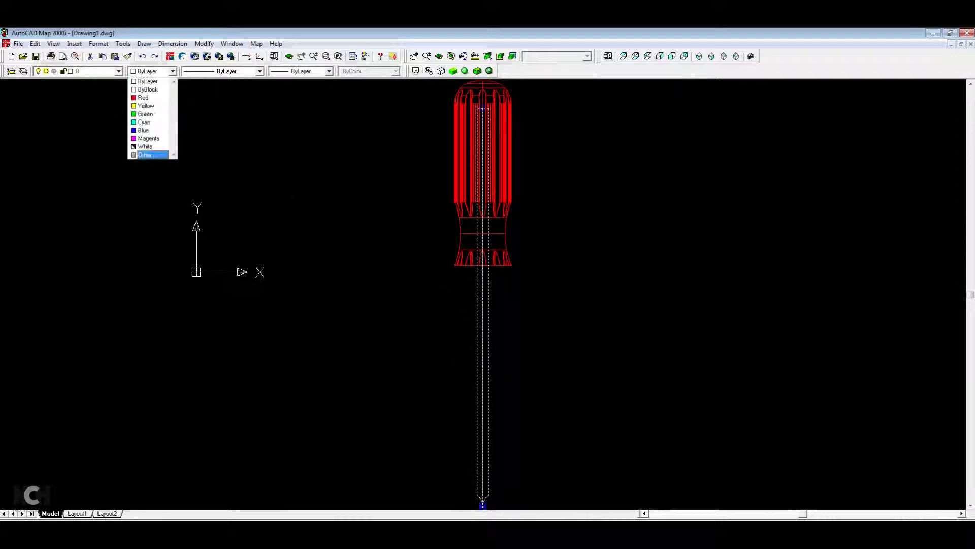
left_click(147, 153)
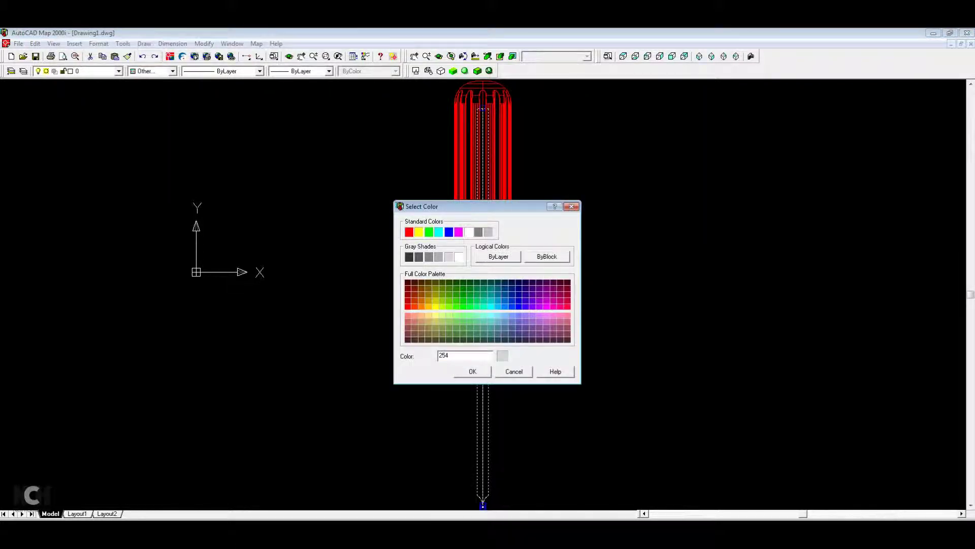
left_click(470, 372)
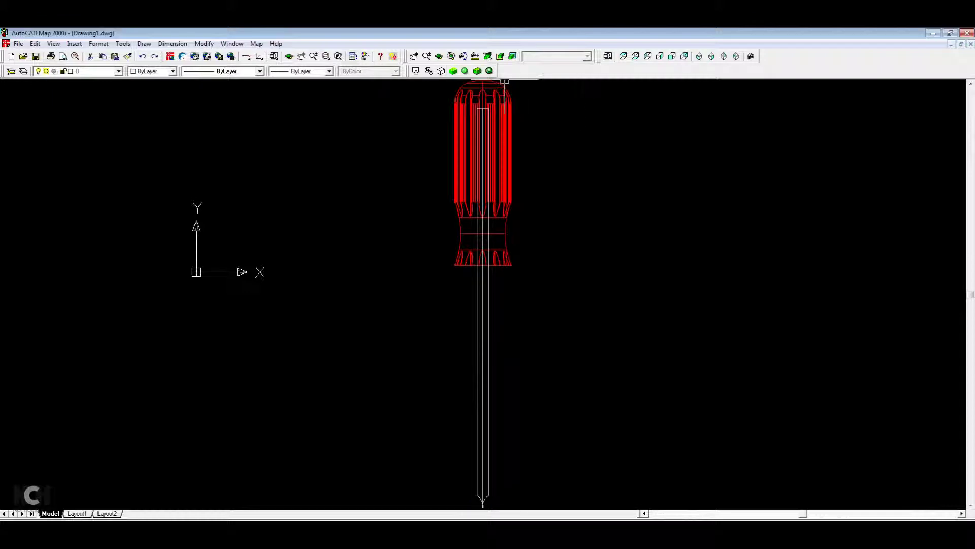
left_click(465, 71)
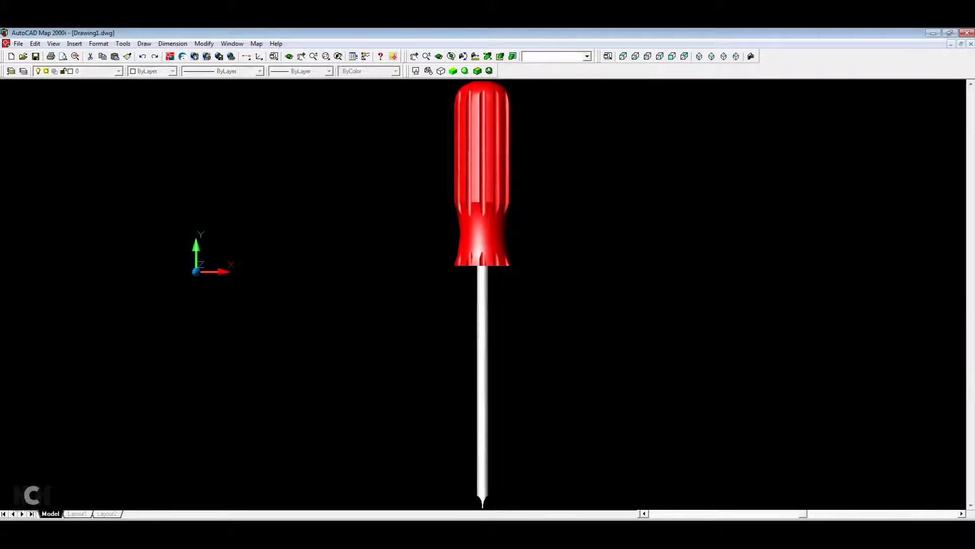
Step: Orbit and zoom in on the fluted handle, then flat-shade it with edges outlined
left_click_drag(592, 81, 558, 206)
scroll(487, 295, "up", 2)
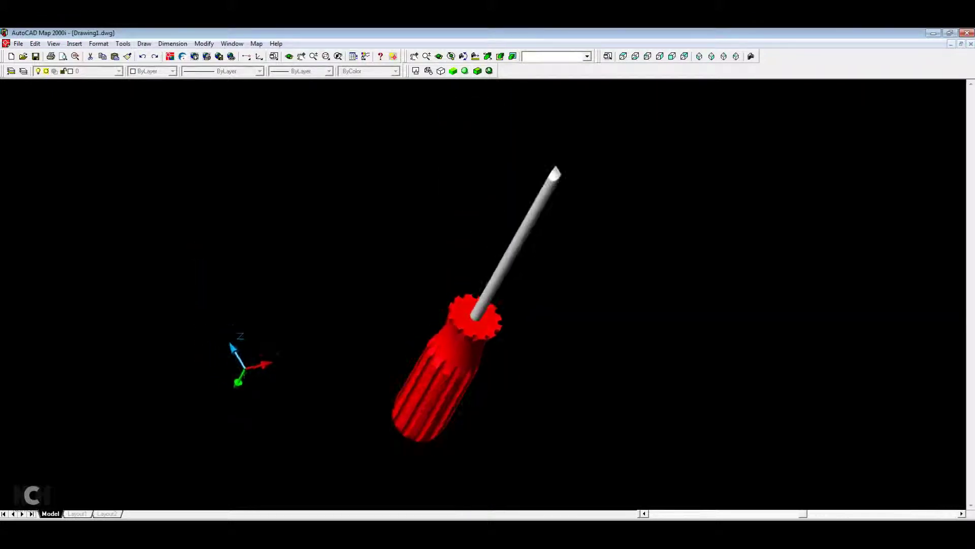
scroll(488, 295, "up", 2)
scroll(487, 295, "up", 3)
scroll(488, 295, "up", 4)
left_click_drag(488, 295, 457, 244)
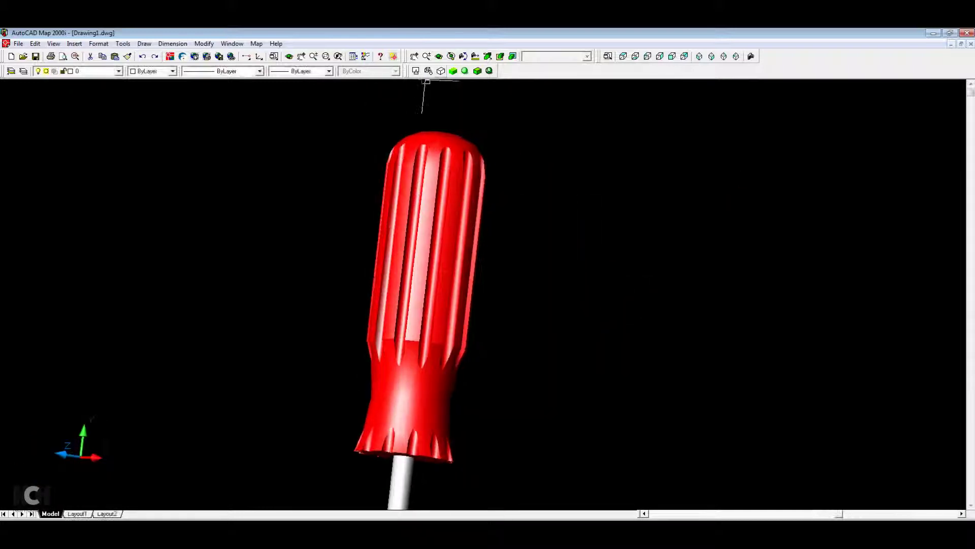
left_click(465, 71)
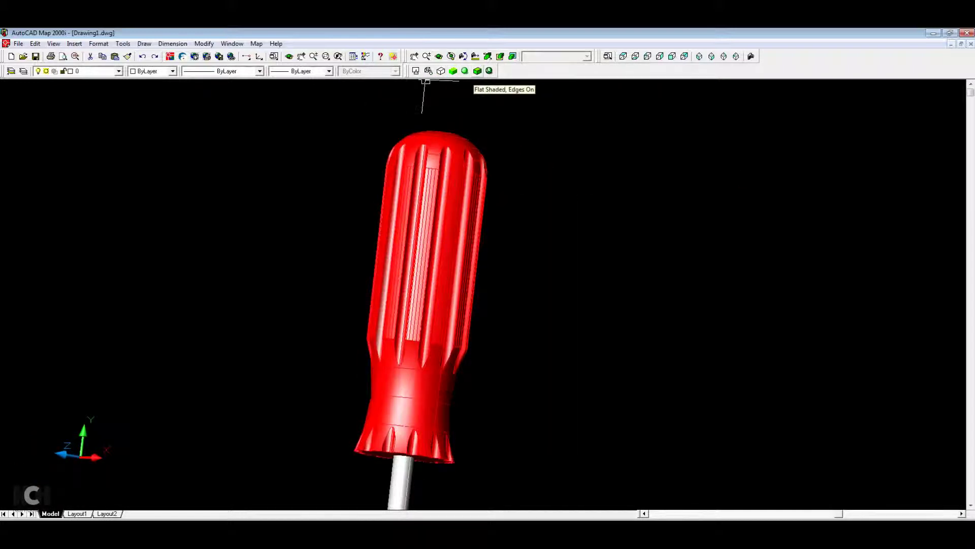